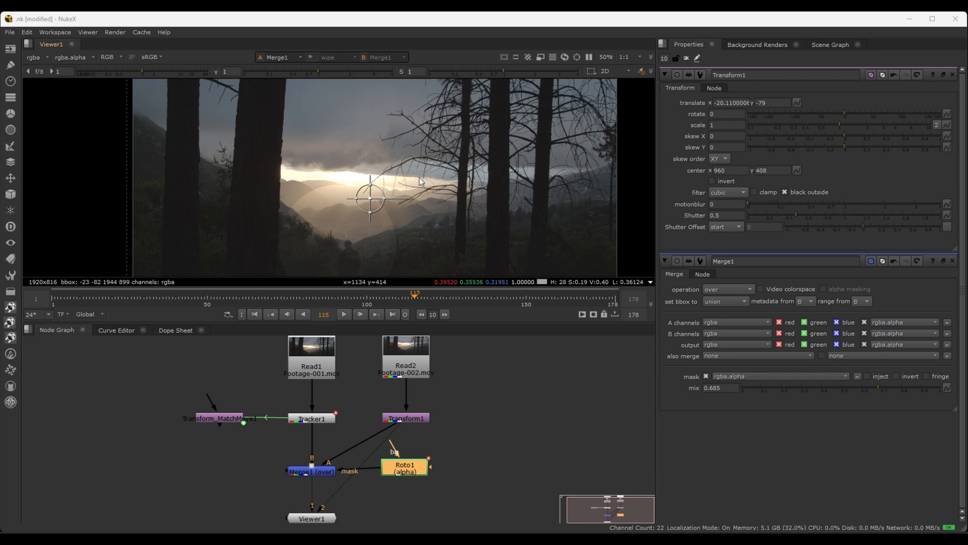
# Show the Transform1 output in the viewer and examine how its image edges and bounding box sit against the frame.
pyautogui.scroll(-2, 425, 162)
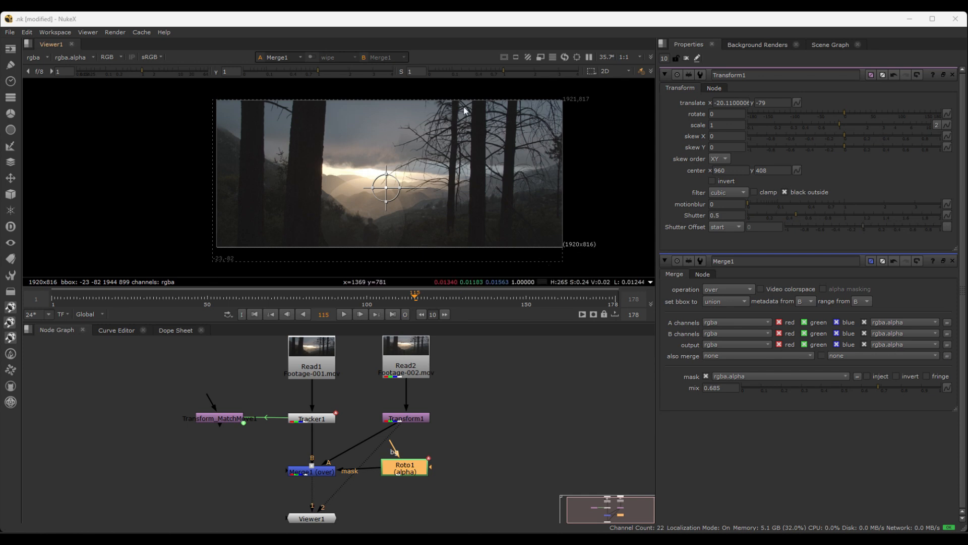
pyautogui.click(318, 368)
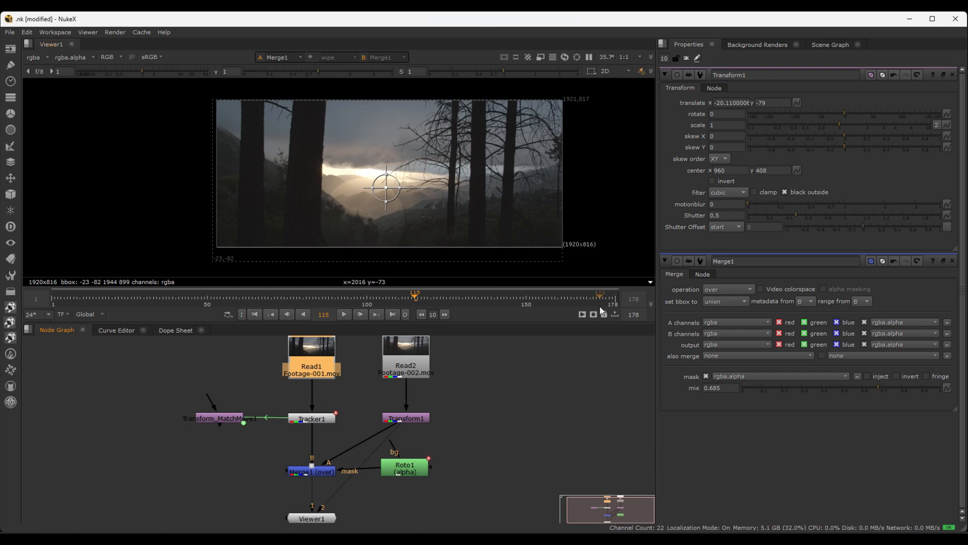
pyautogui.click(406, 356)
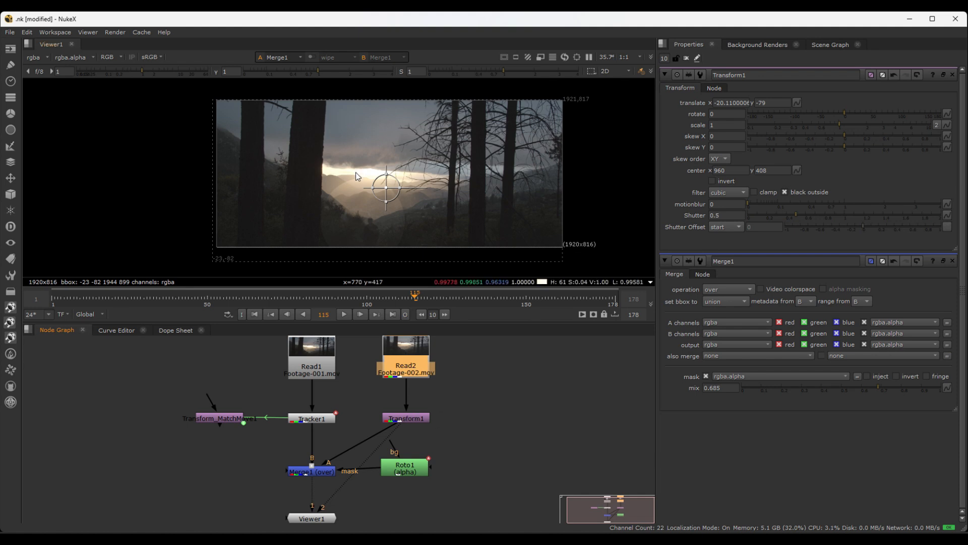
pyautogui.scroll(-1, 358, 225)
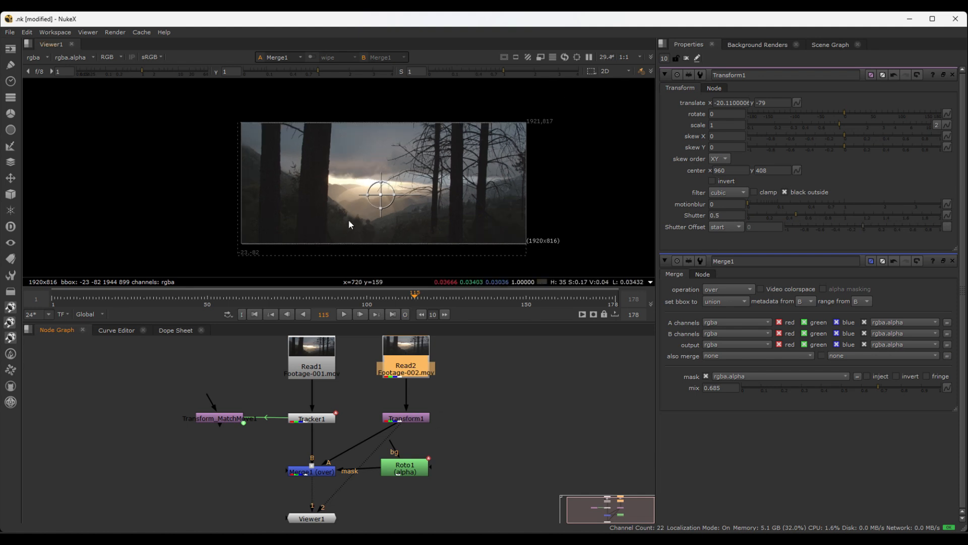
pyautogui.click(402, 421)
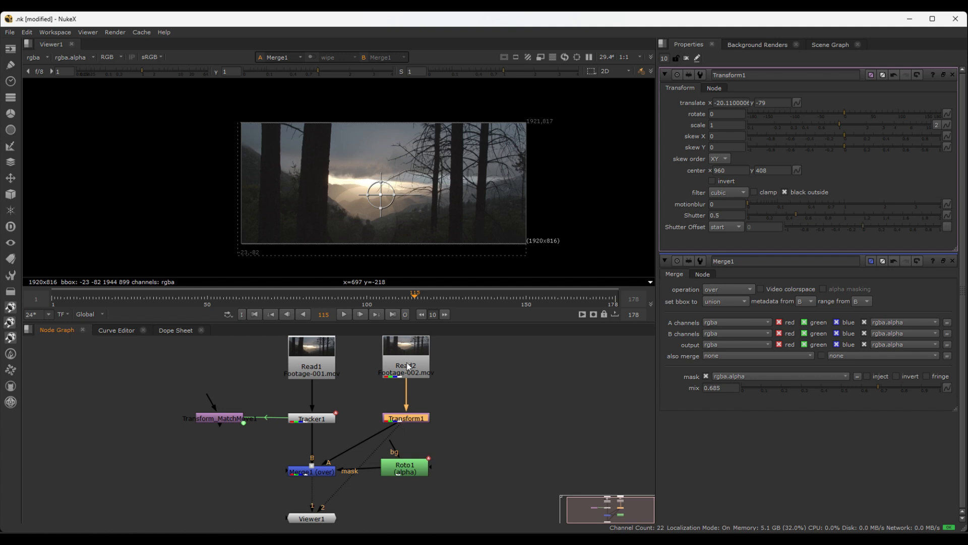
pyautogui.click(409, 366)
pyautogui.click(411, 417)
pyautogui.press('2')
pyautogui.scroll(1, 271, 228)
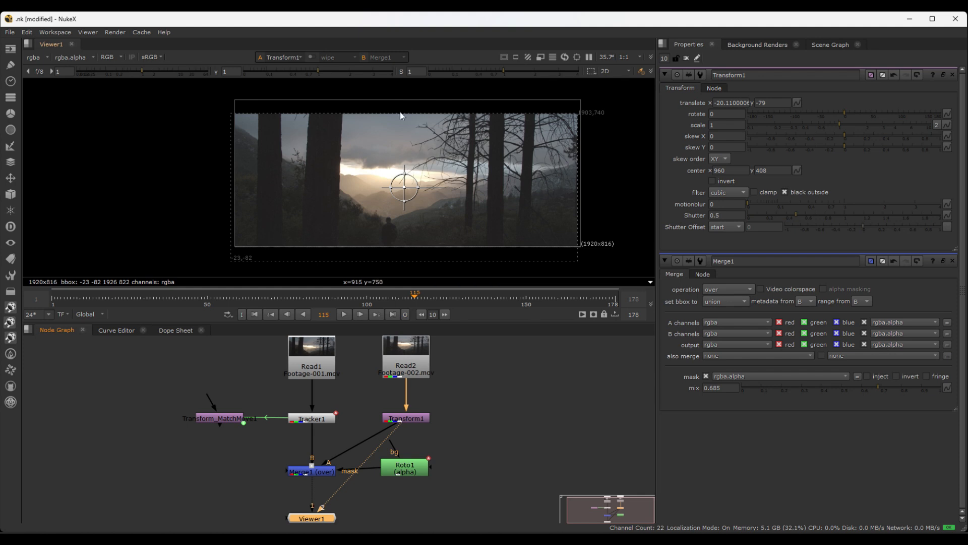
pyautogui.scroll(1, 220, 130)
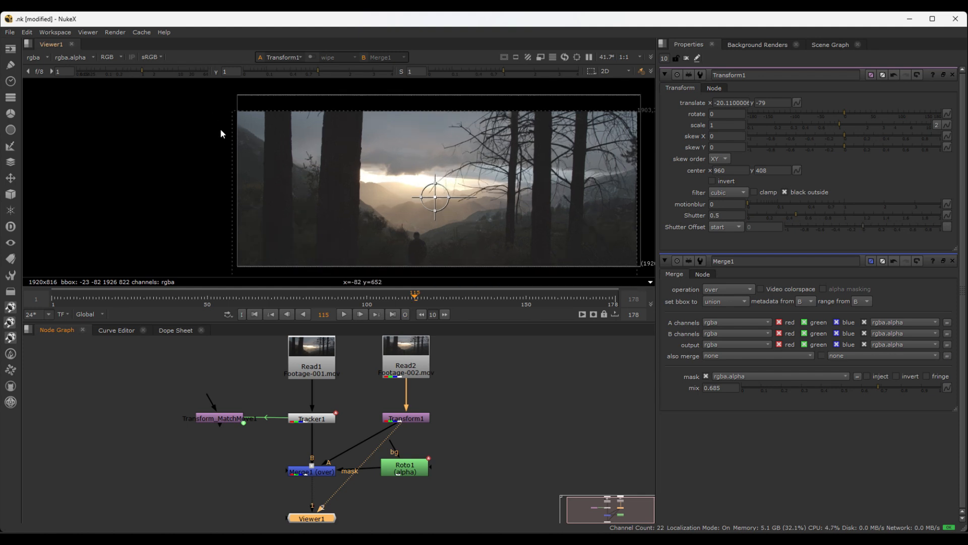
pyautogui.scroll(-1, 220, 130)
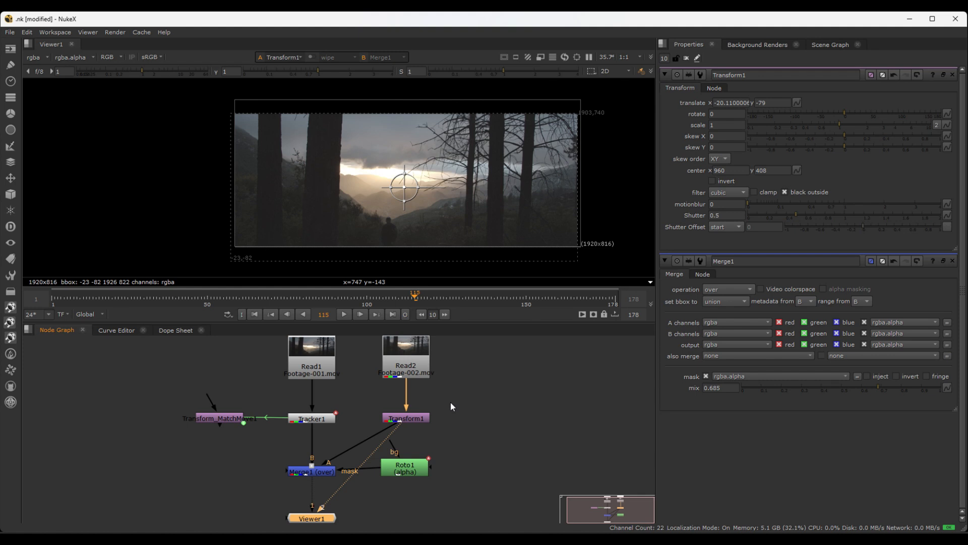
# Try A and then B as Merge1's bounding box setting, and show the Merge1 result in the viewer.
pyautogui.doubleClick(326, 472)
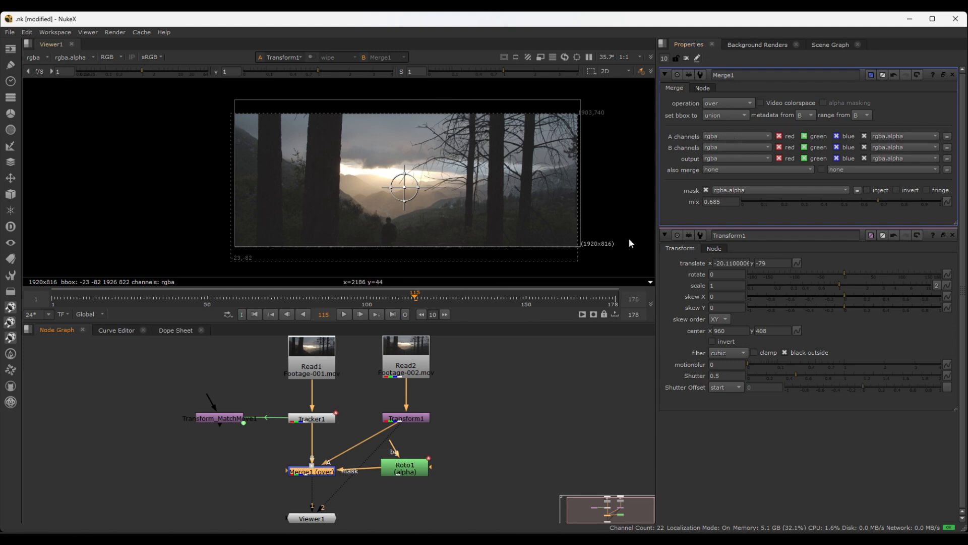
pyautogui.click(720, 116)
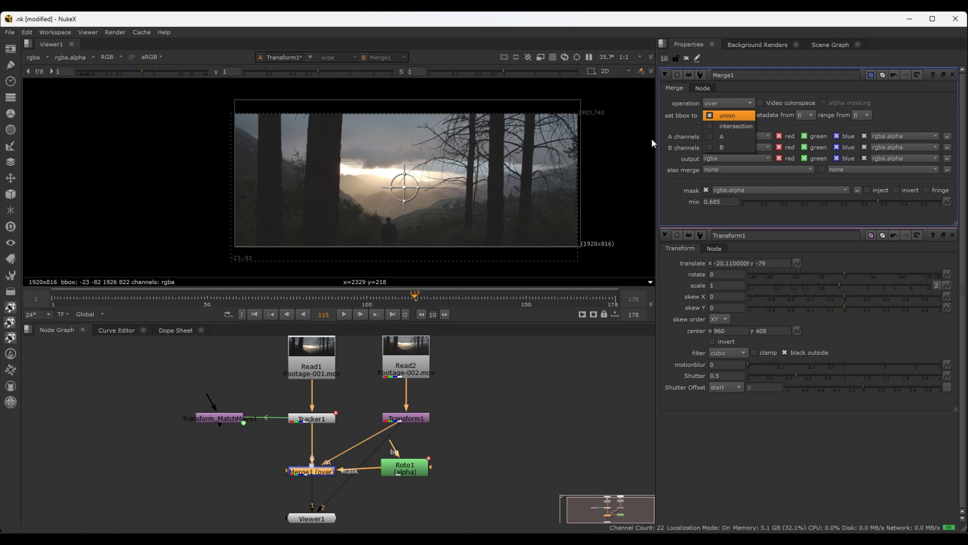
pyautogui.click(724, 137)
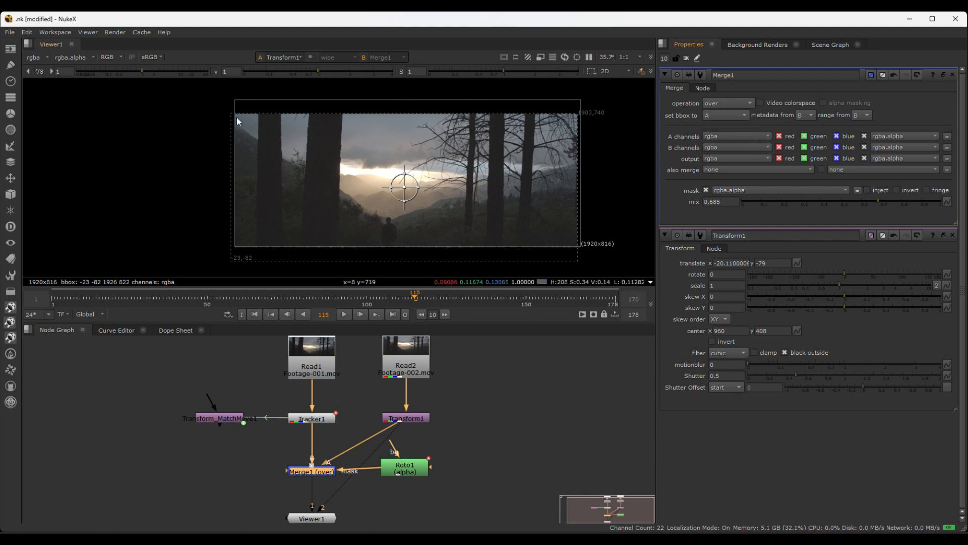
pyautogui.click(730, 119)
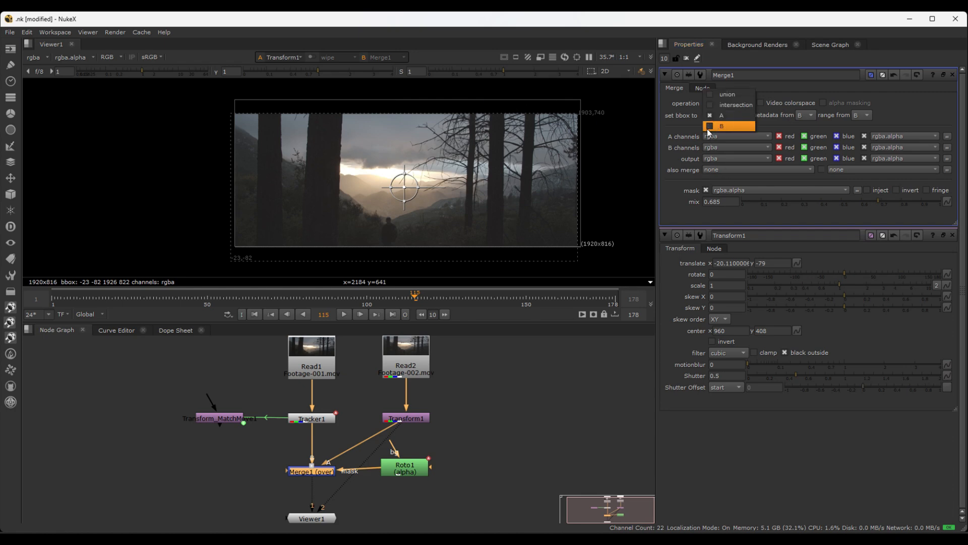
pyautogui.click(710, 126)
pyautogui.click(487, 437)
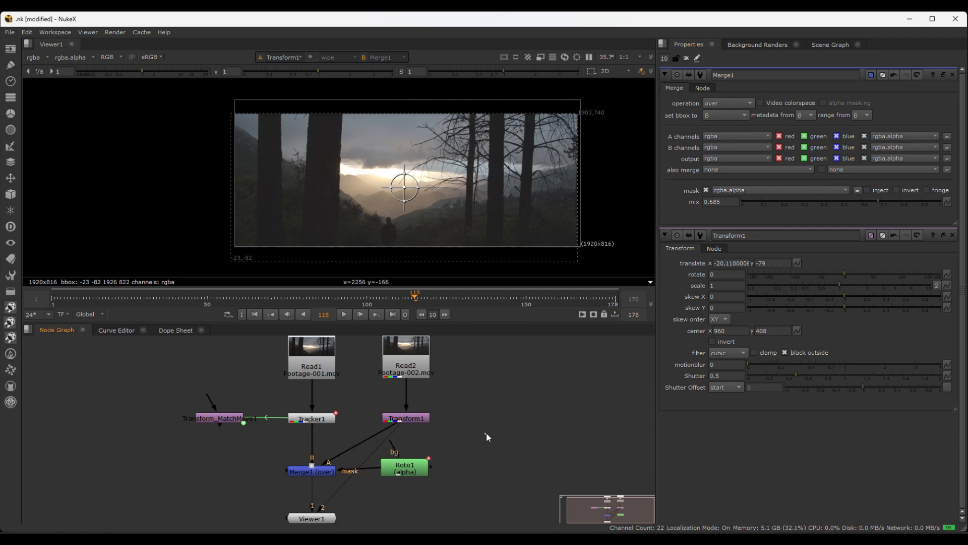
pyautogui.click(309, 472)
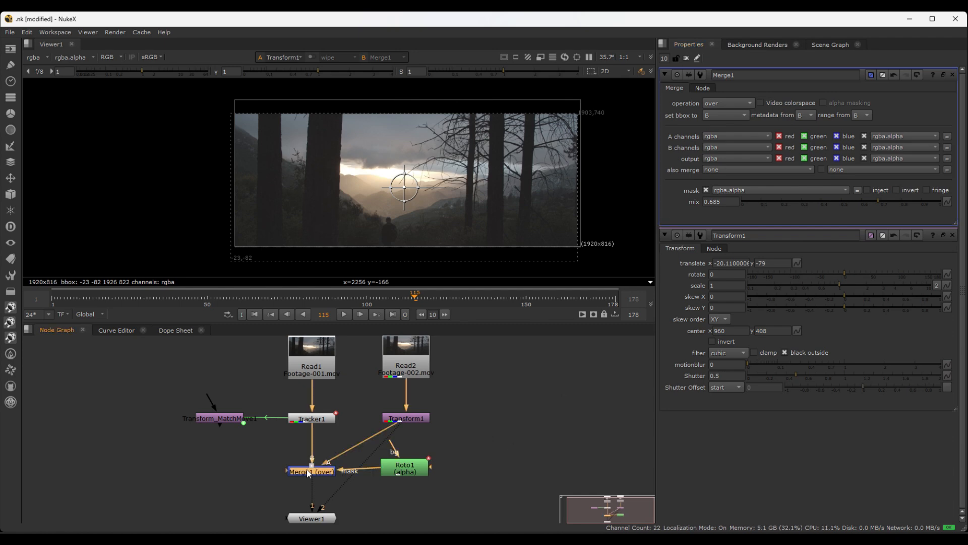
pyautogui.press('1')
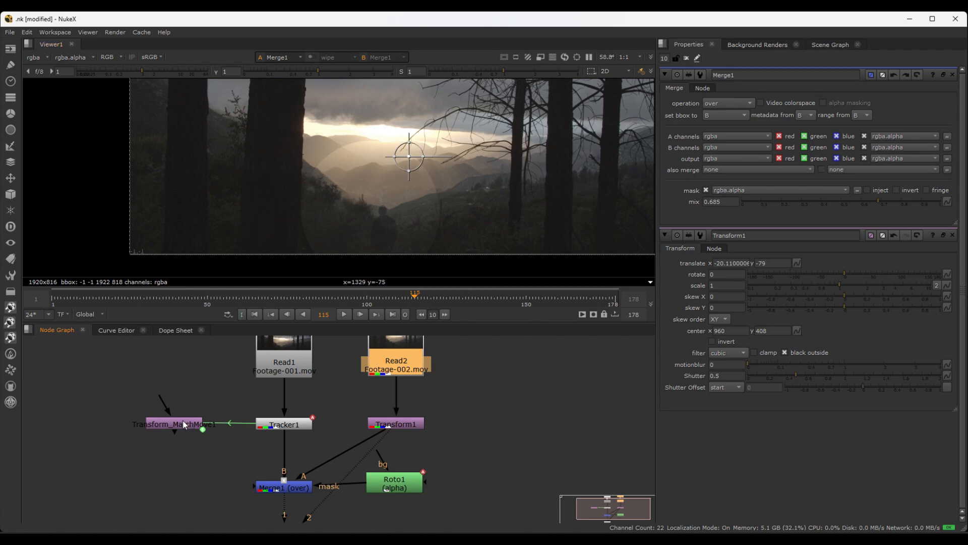
# Insert Transform_MatchMove1 between Transform1 and Merge1's A input, and move the Read, Tracker1 and Transform1 nodes up to make room.
pyautogui.moveTo(185, 424); pyautogui.dragTo(347, 449)
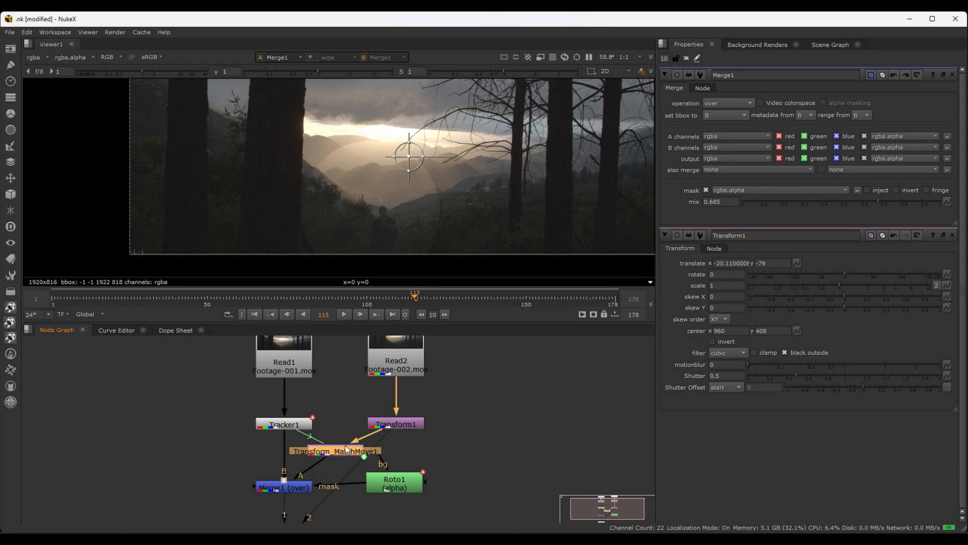
pyautogui.scroll(-5, 411, 421)
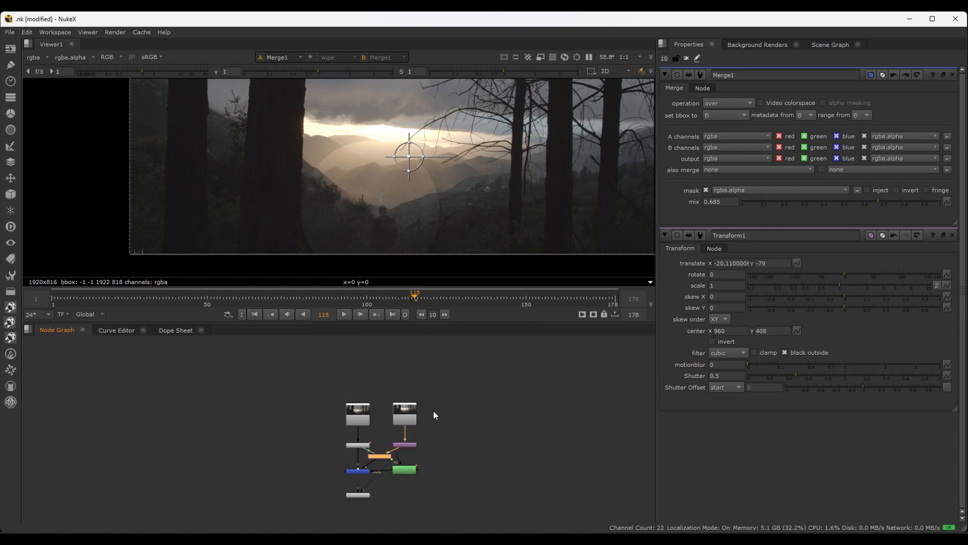
pyautogui.moveTo(449, 394); pyautogui.dragTo(361, 395)
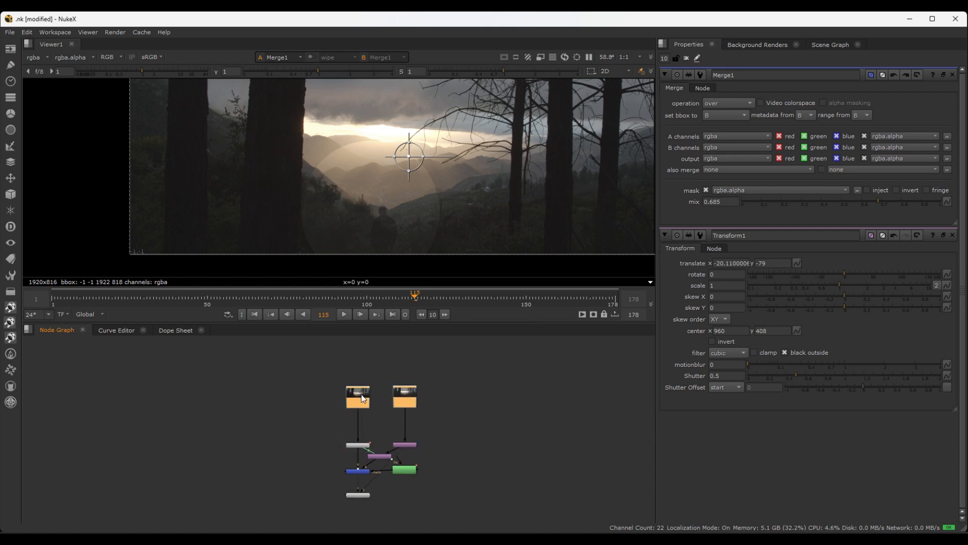
pyautogui.hotkey('ctrl', 'z')
pyautogui.moveTo(452, 397); pyautogui.dragTo(329, 454)
pyautogui.moveTo(359, 426); pyautogui.dragTo(365, 390)
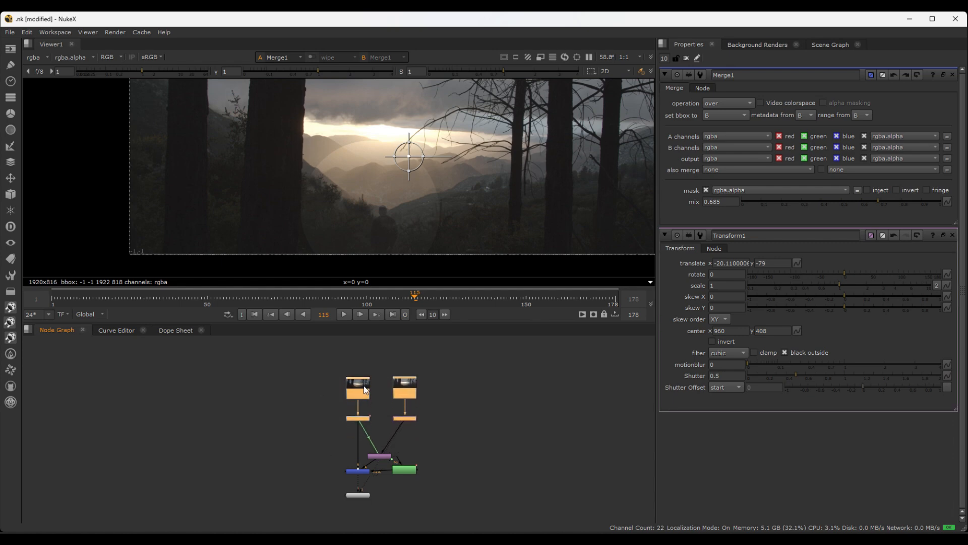
# Place Transform_MatchMove1 directly below Transform1 so it lines up with the Read2 branch.
pyautogui.scroll(3, 422, 465)
pyautogui.click(411, 445)
pyautogui.moveTo(355, 448); pyautogui.dragTo(398, 415)
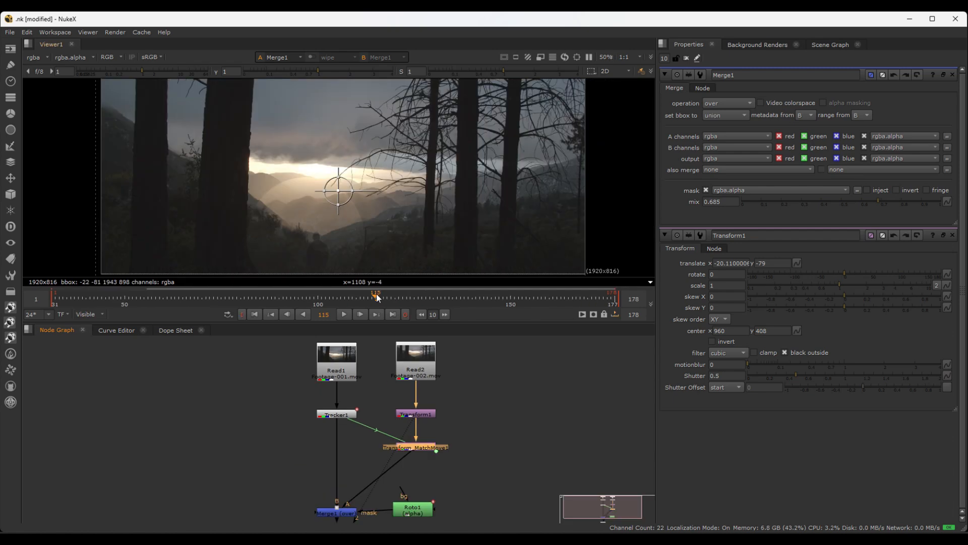
# Play back the merged footage to check that the second clip follows the camera motion, and stop at frame 117.
pyautogui.moveTo(376, 297)
pyautogui.mouseDown()
pyautogui.moveTo(585, 302)
pyautogui.moveTo(363, 295)
pyautogui.mouseUp()
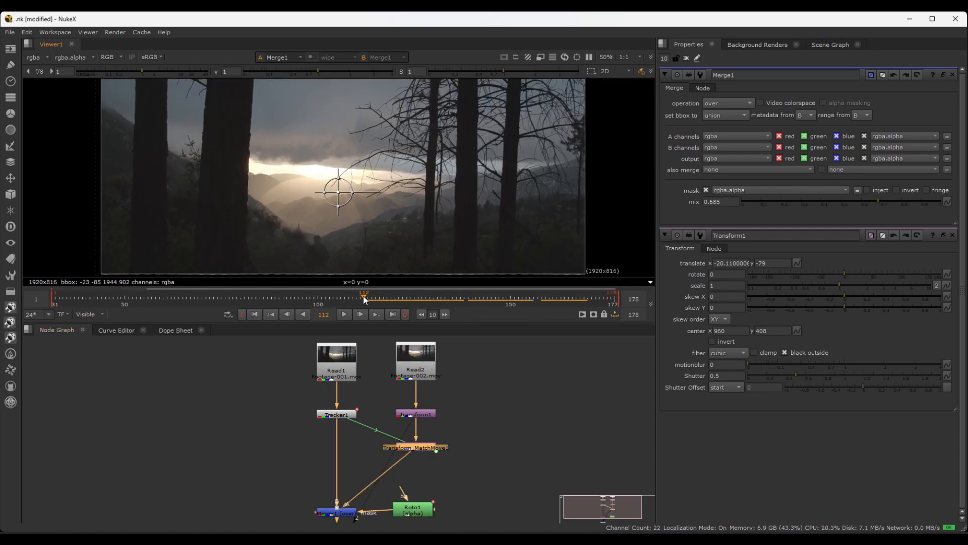
pyautogui.press('l')
pyautogui.scroll(-2, 362, 237)
pyautogui.scroll(1, 363, 237)
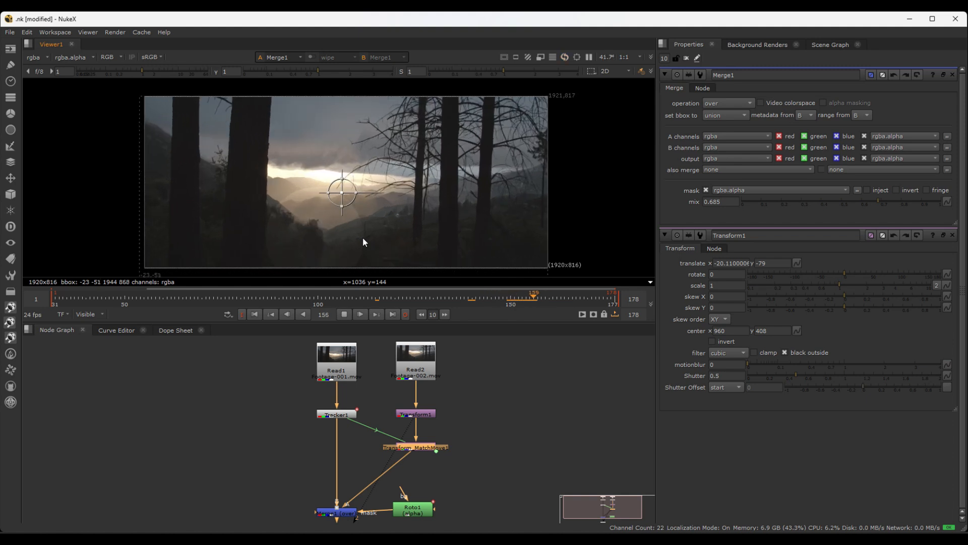
pyautogui.scroll(-3, 361, 239)
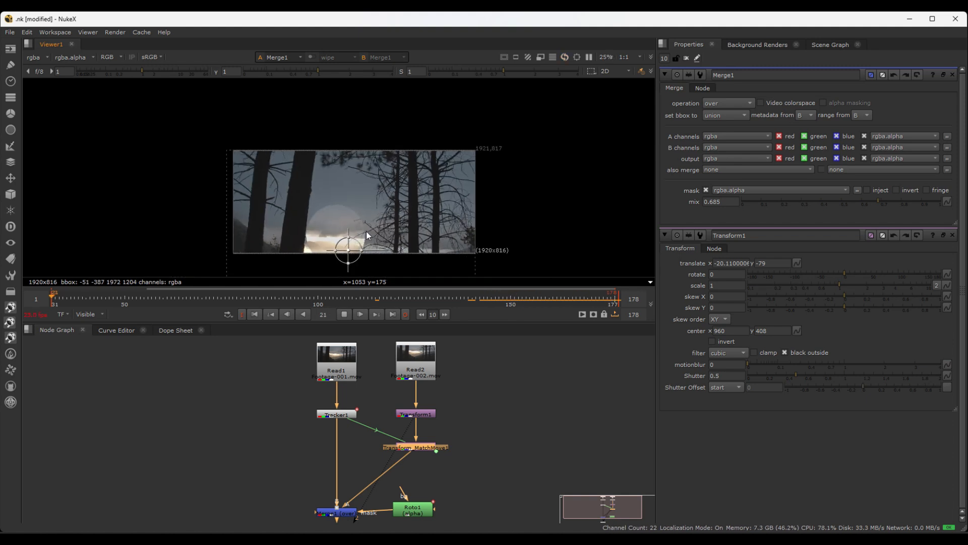
pyautogui.scroll(3, 365, 237)
pyautogui.scroll(-1, 365, 236)
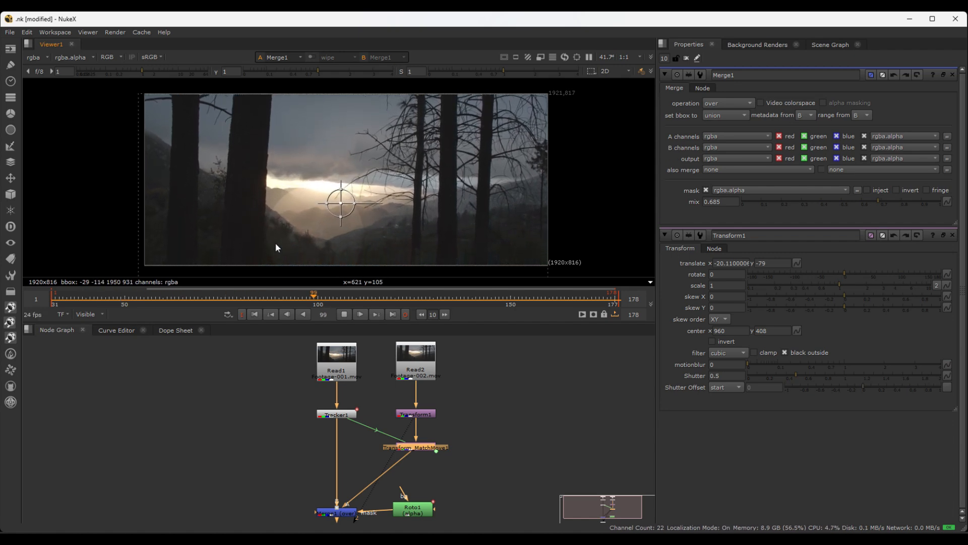
pyautogui.press('k')
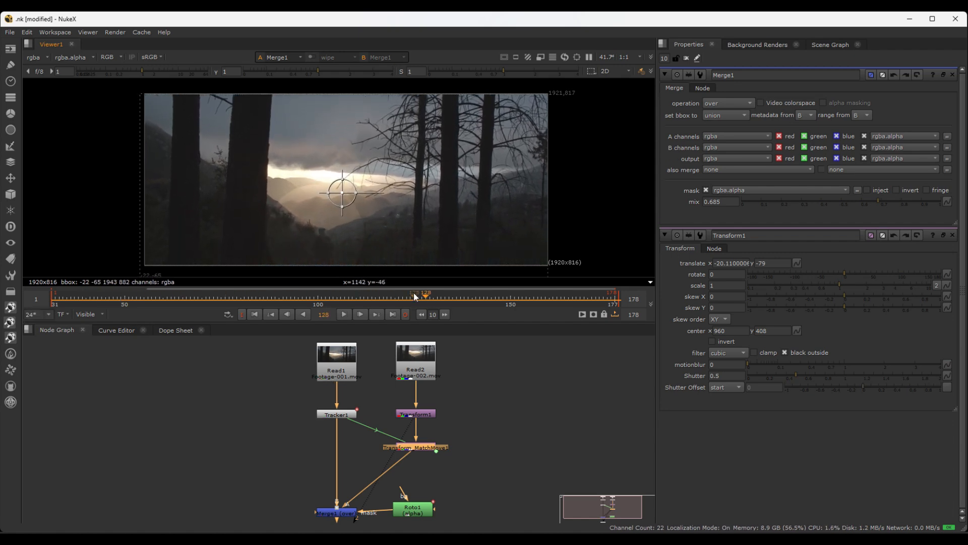
pyautogui.moveTo(411, 300); pyautogui.dragTo(384, 302)
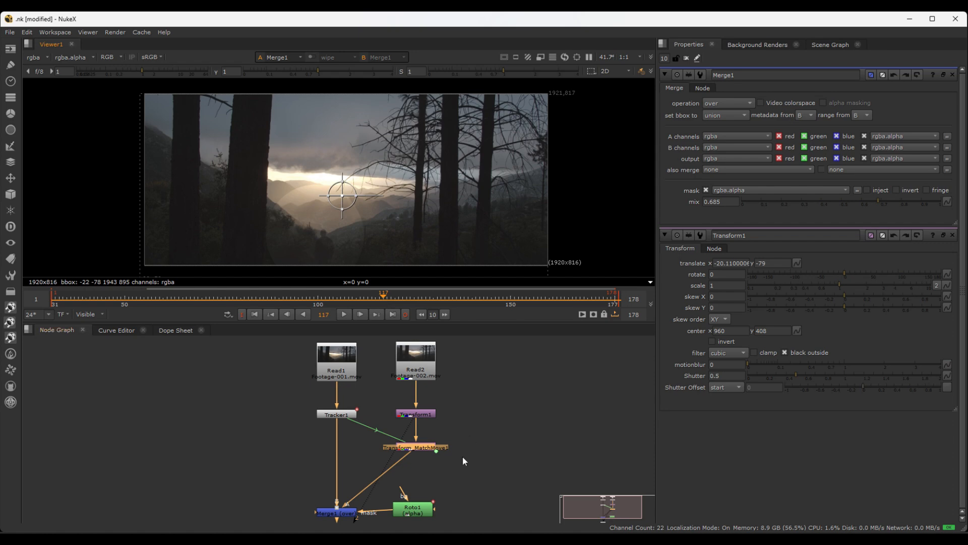
# Set Merge1's mix to 1 and inspect the masked figure in the merged image.
pyautogui.click(334, 515)
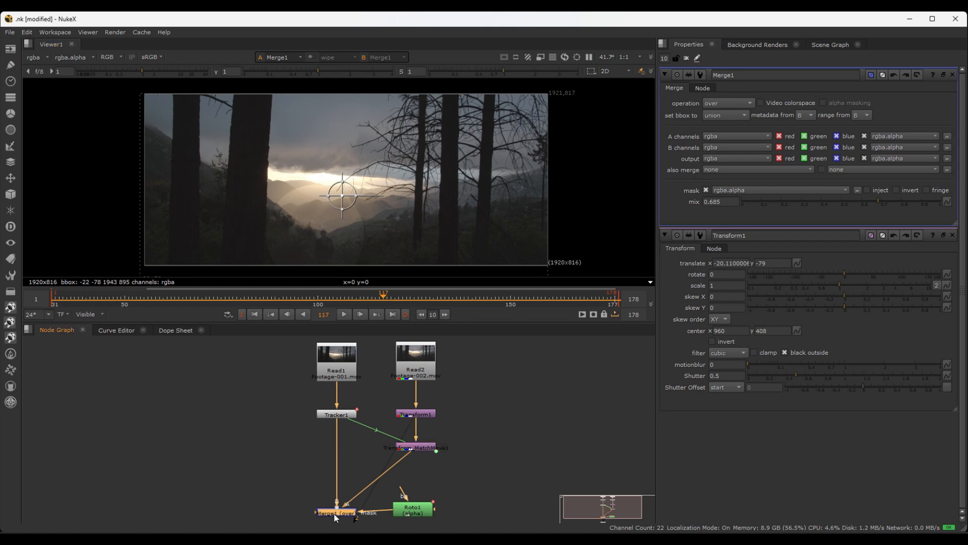
pyautogui.moveTo(878, 204); pyautogui.dragTo(942, 202)
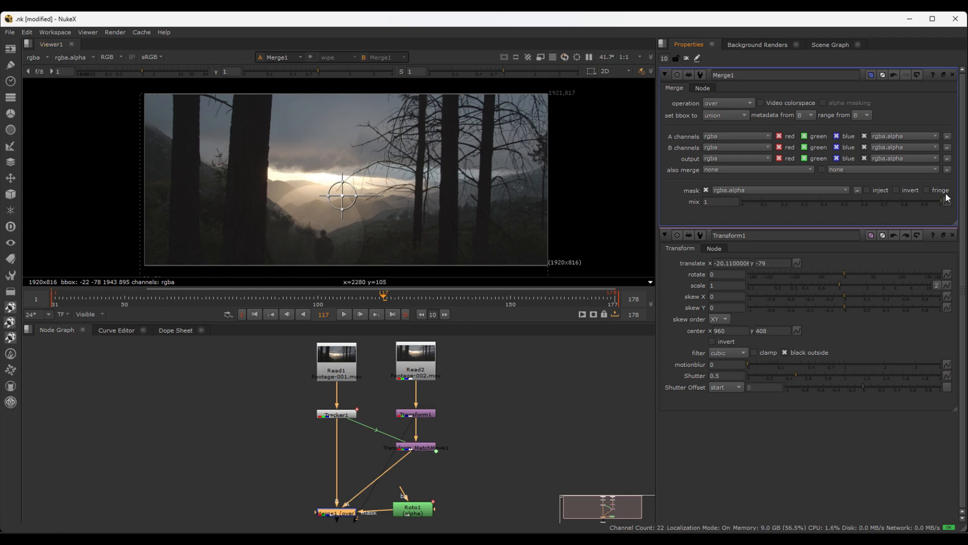
pyautogui.scroll(3, 446, 460)
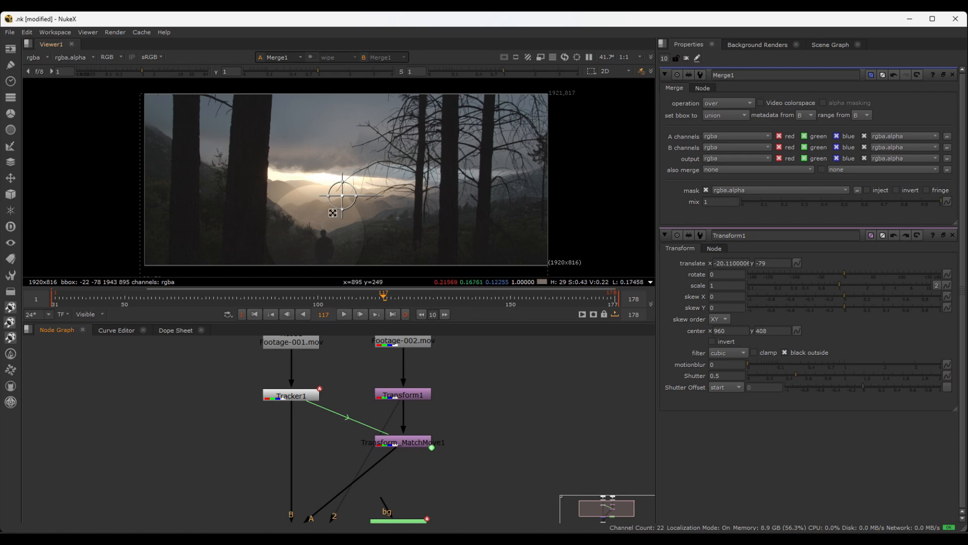
pyautogui.scroll(-3, 317, 225)
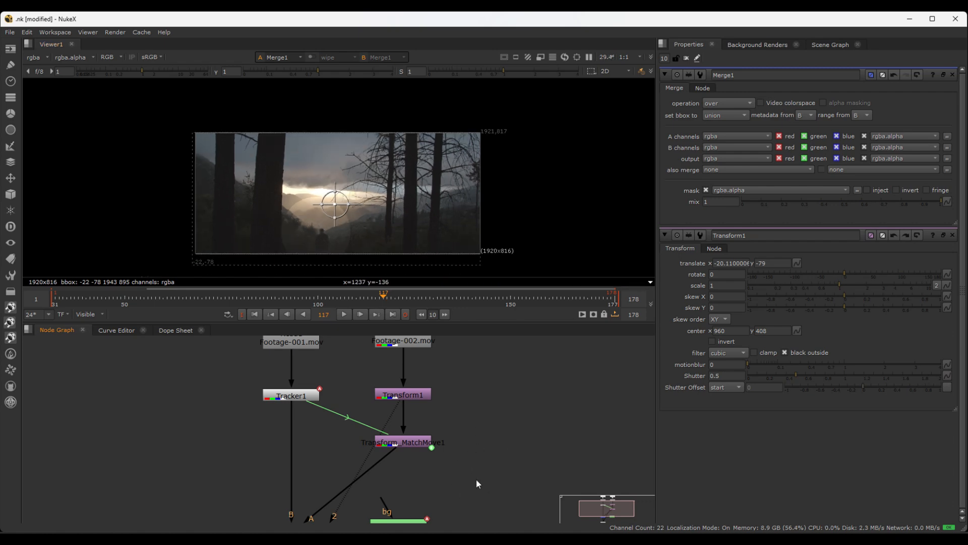
# Shift the Roto1 node slightly away from Merge1 in the node graph.
pyautogui.scroll(-2, 456, 486)
pyautogui.moveTo(455, 486); pyautogui.dragTo(467, 423, button='middle')
pyautogui.moveTo(386, 492); pyautogui.dragTo(396, 491)
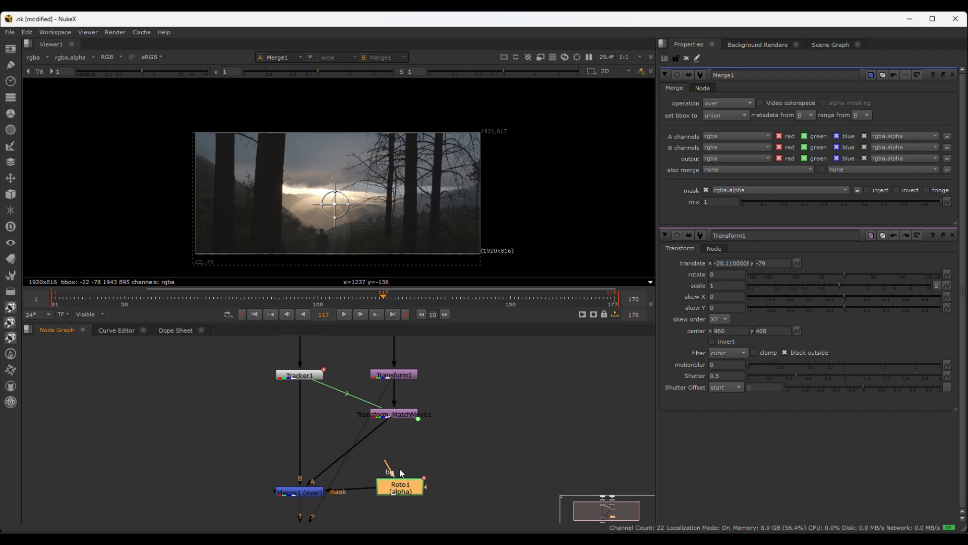
# Try duplicating Transform_MatchMove1 directly below the original, and undo the paste.
pyautogui.click(396, 415)
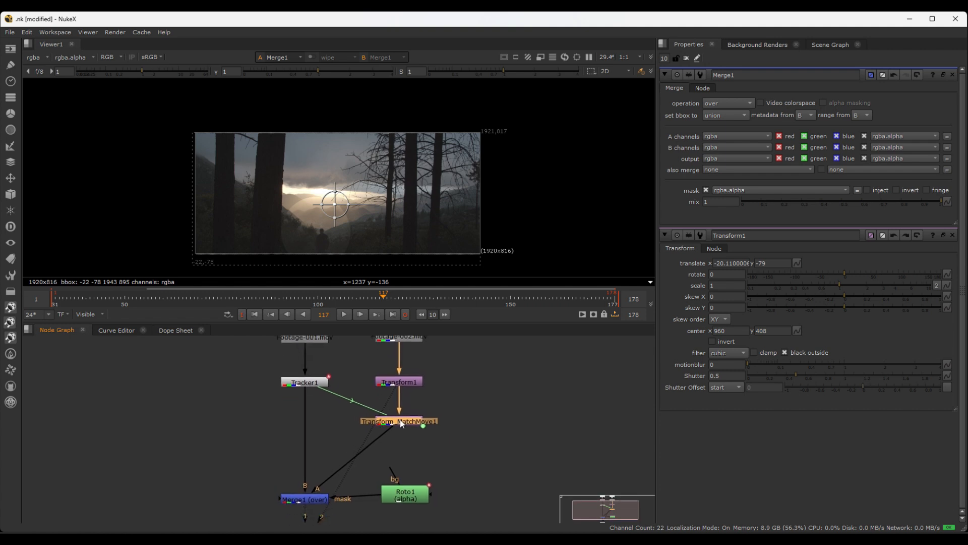
pyautogui.hotkey('ctrl', 'c')
pyautogui.hotkey('ctrl', 'v')
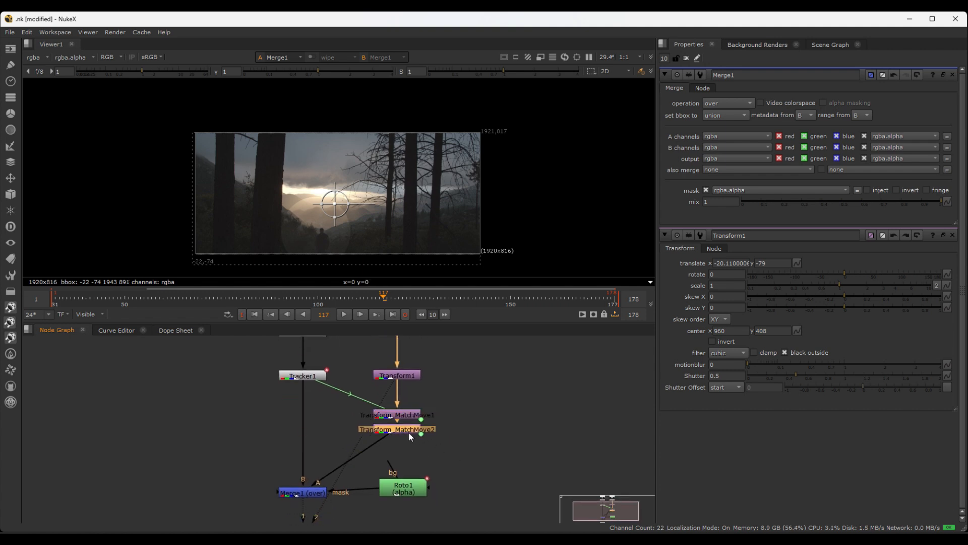
pyautogui.click(476, 436)
pyautogui.hotkey('ctrl', 'z')
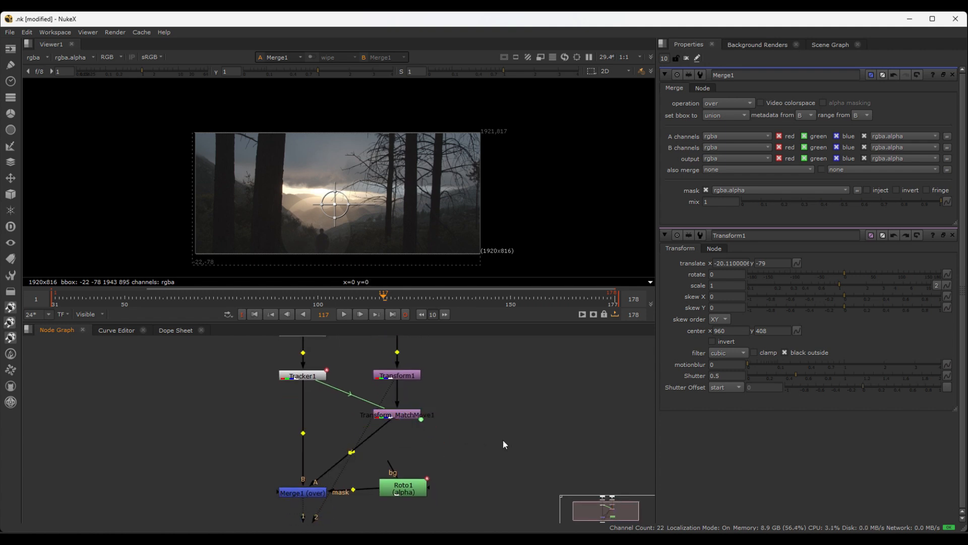
# Try placing a duplicate of Transform_MatchMove1 just above Roto1, and delete the copy.
pyautogui.click(409, 416)
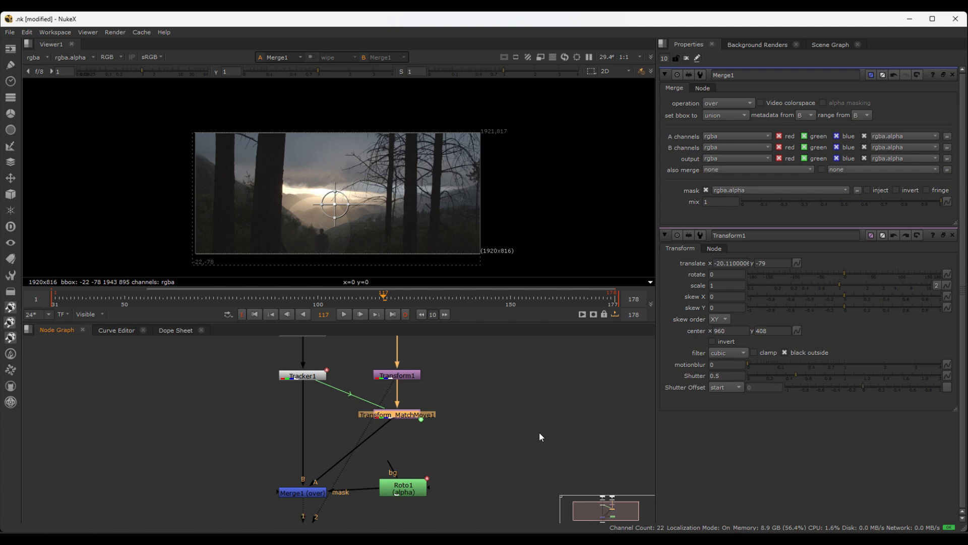
pyautogui.hotkey('ctrl', 'v')
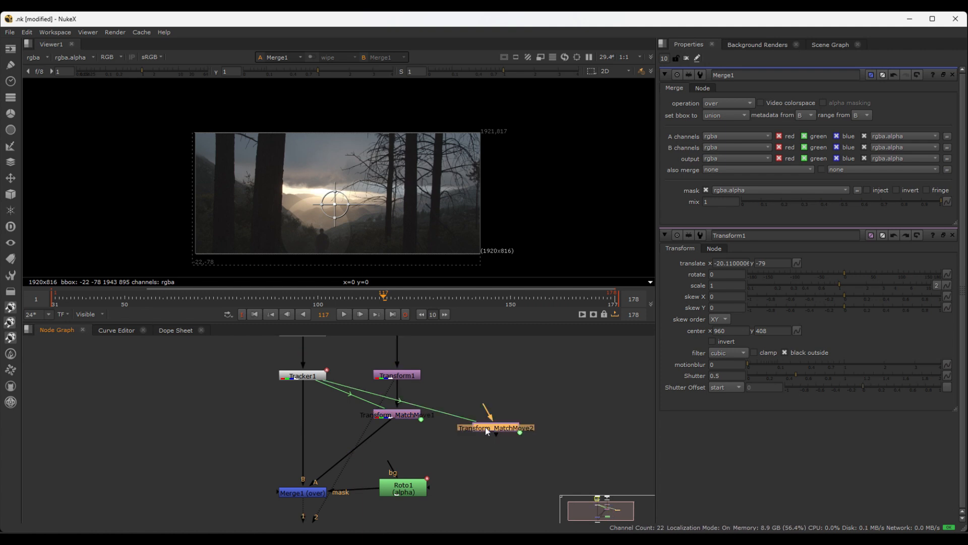
pyautogui.moveTo(486, 426); pyautogui.dragTo(418, 459)
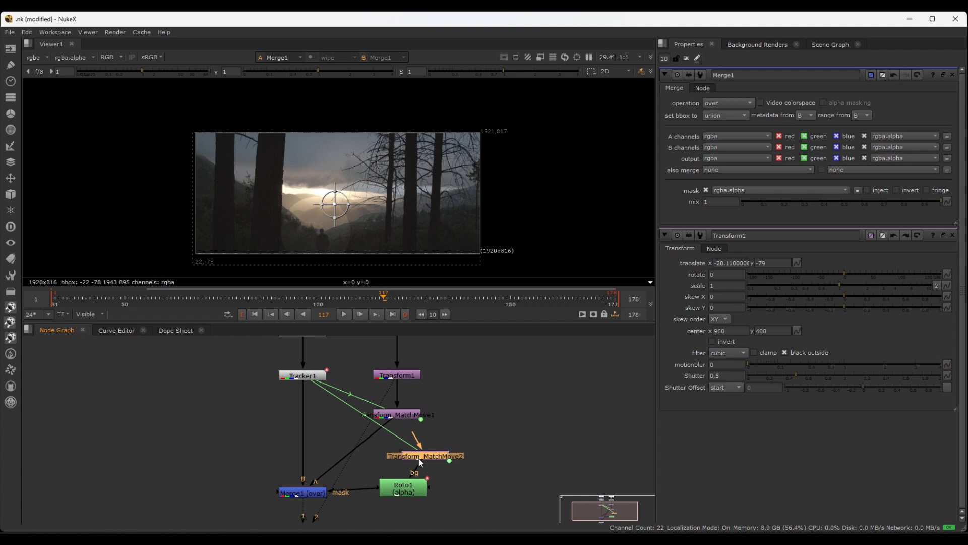
pyautogui.click(485, 444)
pyautogui.moveTo(448, 455); pyautogui.dragTo(446, 456)
pyautogui.press('Delete')
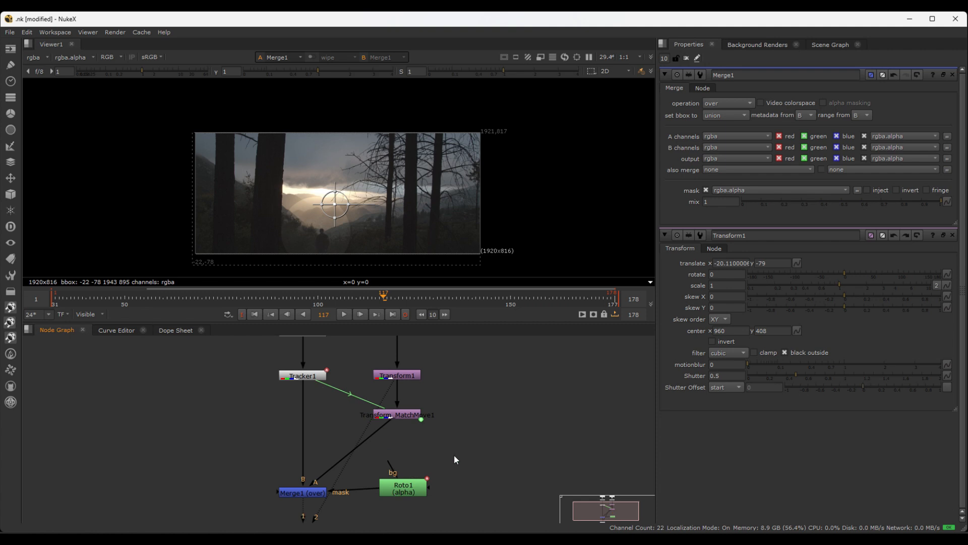
# Move Read2 higher in the node graph and insert a new Merge node between it and Transform1.
pyautogui.moveTo(473, 390); pyautogui.dragTo(448, 425, button='middle')
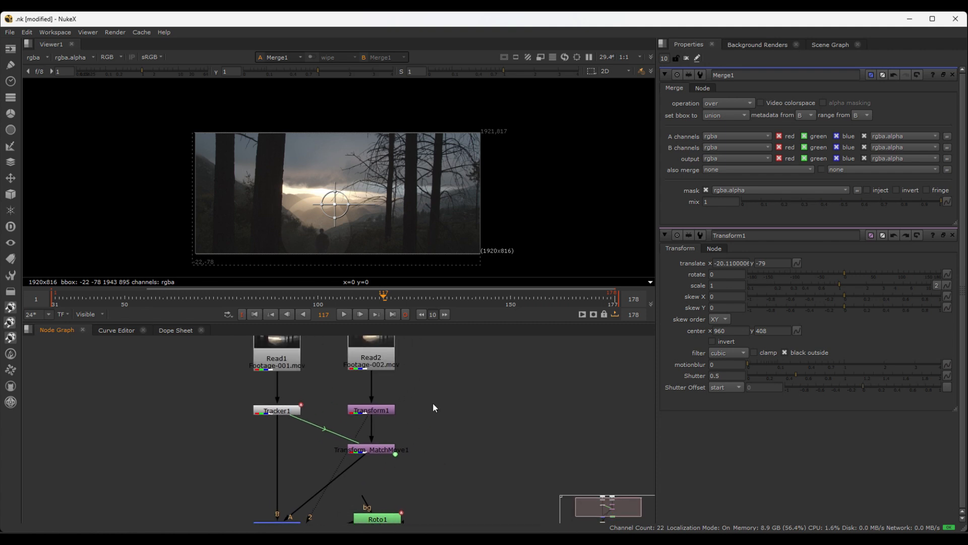
pyautogui.moveTo(401, 371); pyautogui.dragTo(397, 412, button='middle')
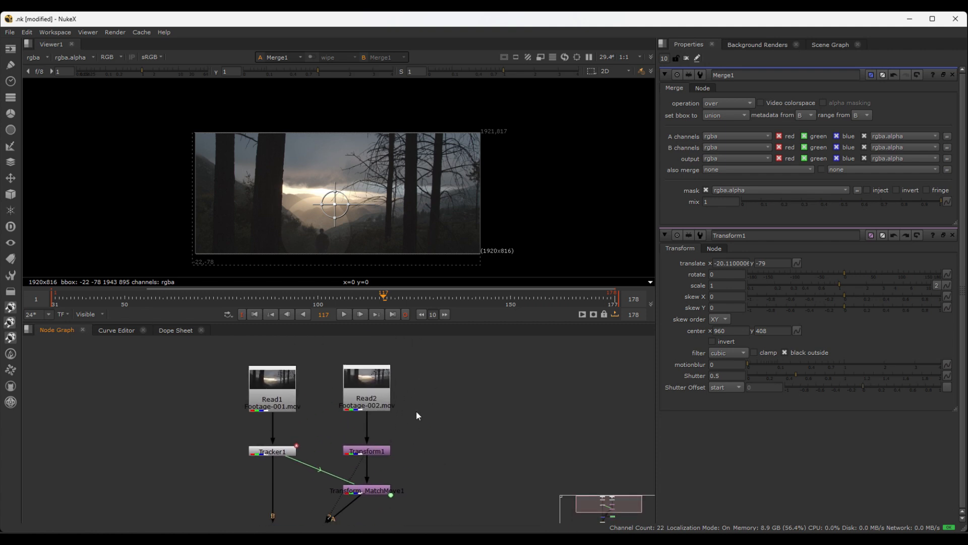
pyautogui.scroll(-3, 429, 411)
pyautogui.click(384, 401)
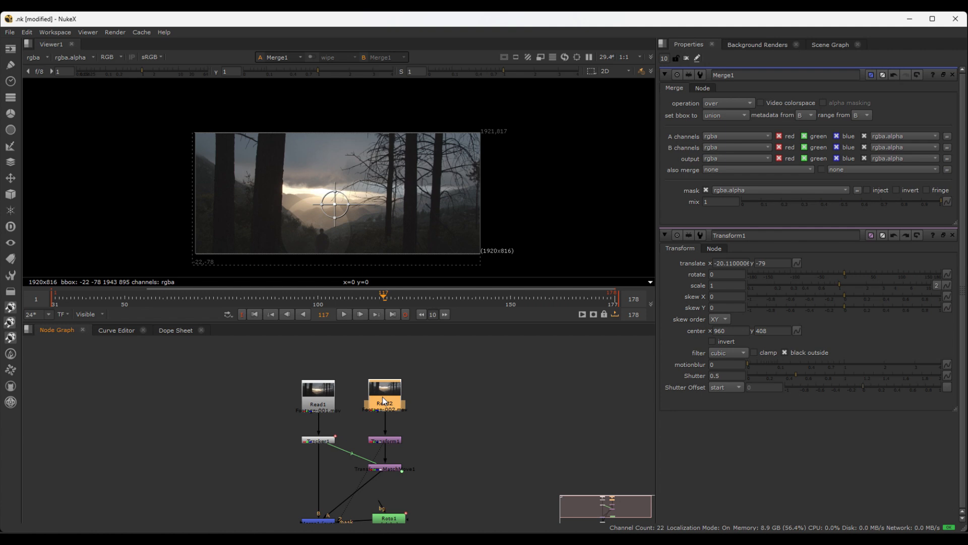
pyautogui.moveTo(384, 401); pyautogui.dragTo(386, 357)
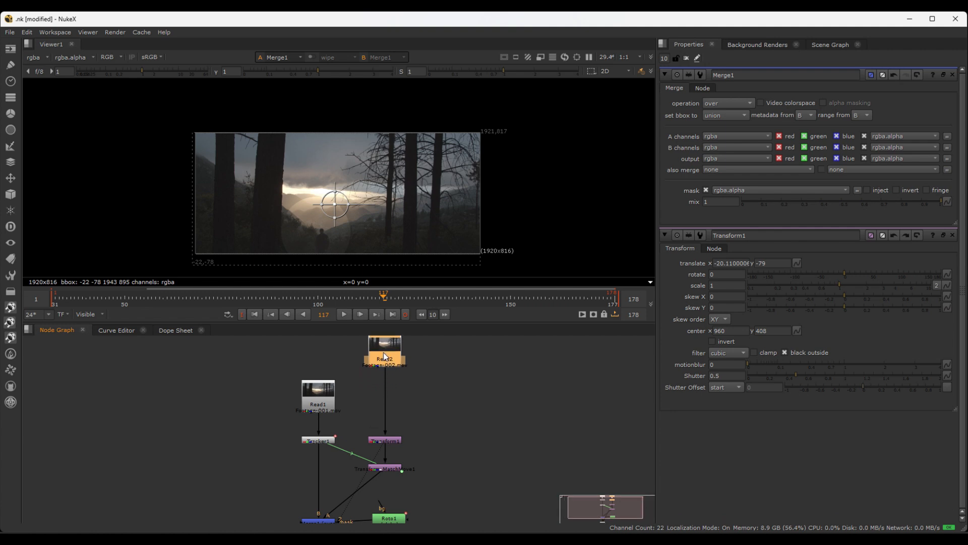
pyautogui.moveTo(406, 385); pyautogui.dragTo(403, 398, button='middle')
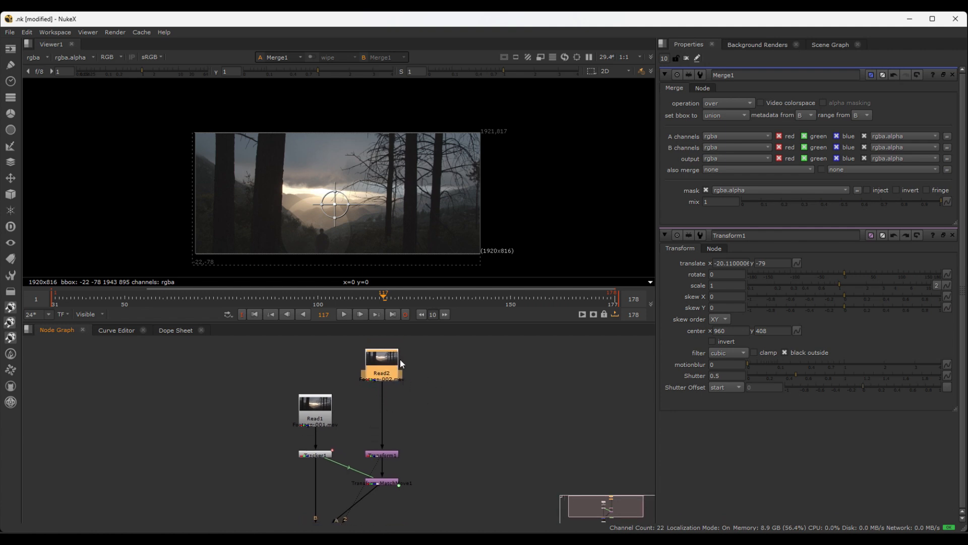
pyautogui.press('m')
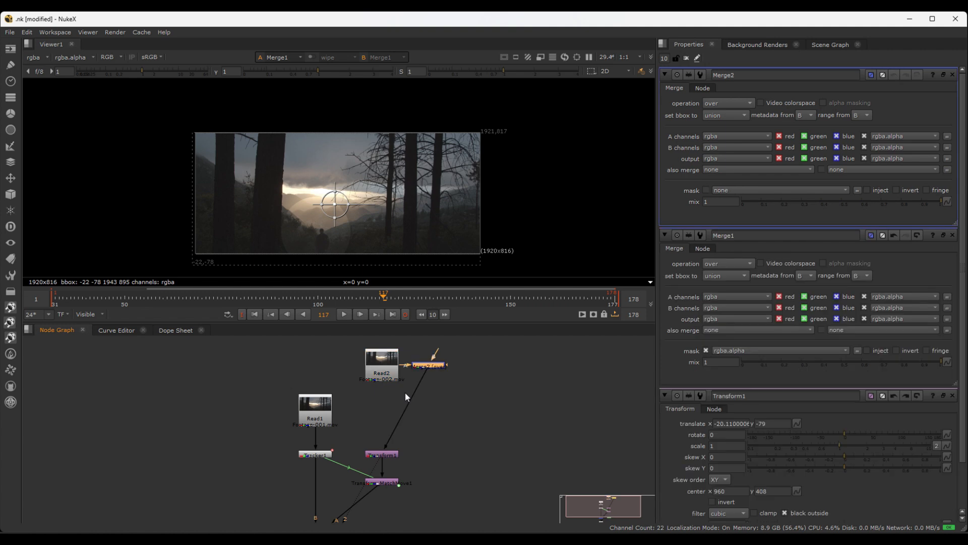
pyautogui.moveTo(430, 364); pyautogui.dragTo(419, 403)
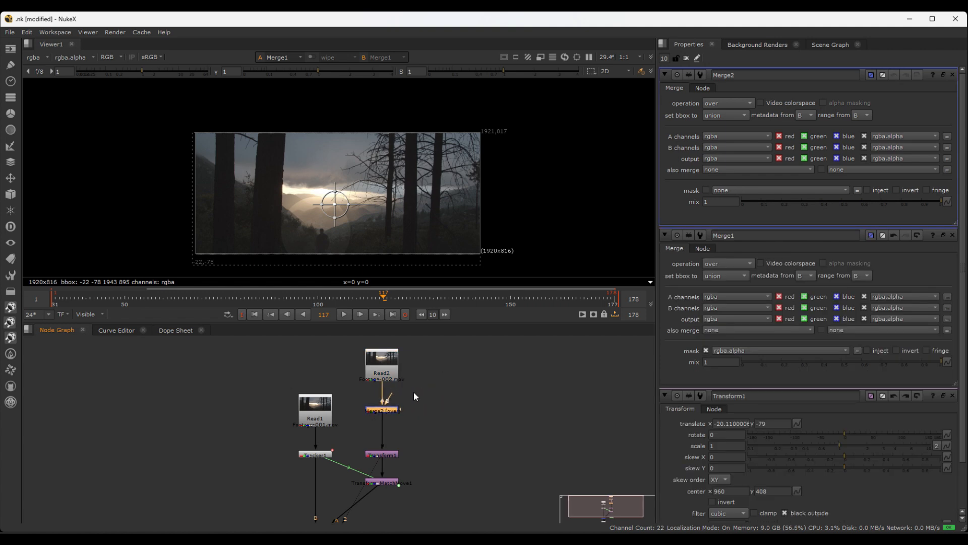
# Swap the inputs of Merge2 so that Read2 feeds its B input and A is left free.
pyautogui.scroll(5, 407, 404)
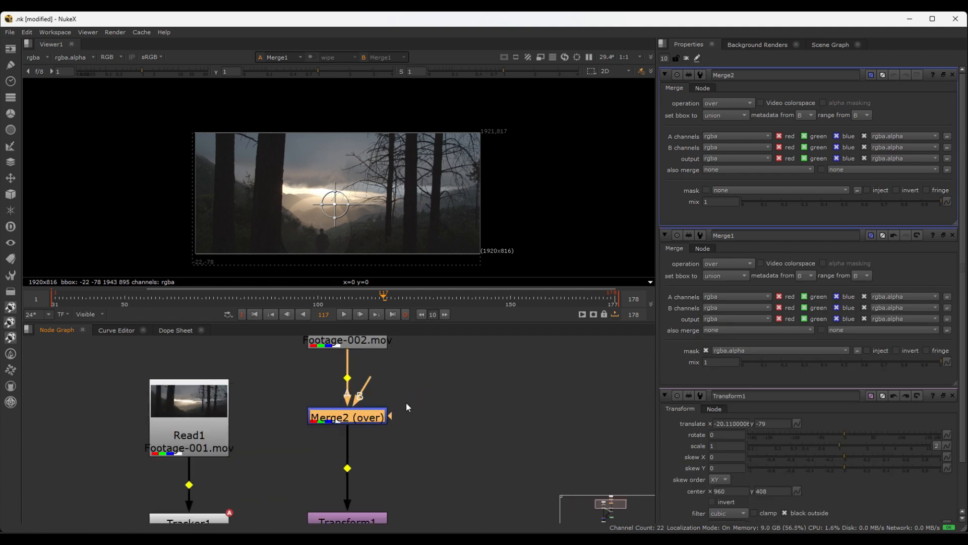
pyautogui.moveTo(406, 401); pyautogui.dragTo(407, 442, button='middle')
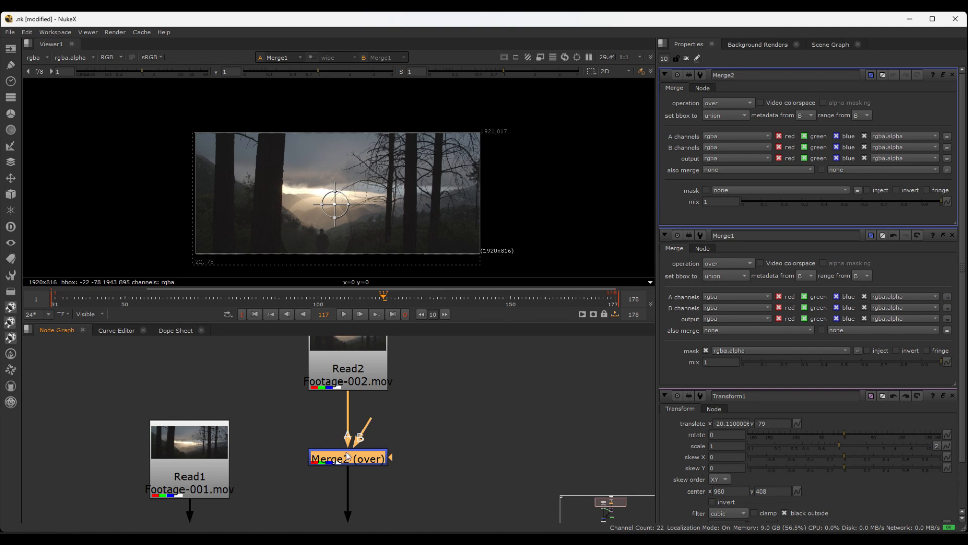
pyautogui.scroll(2, 351, 448)
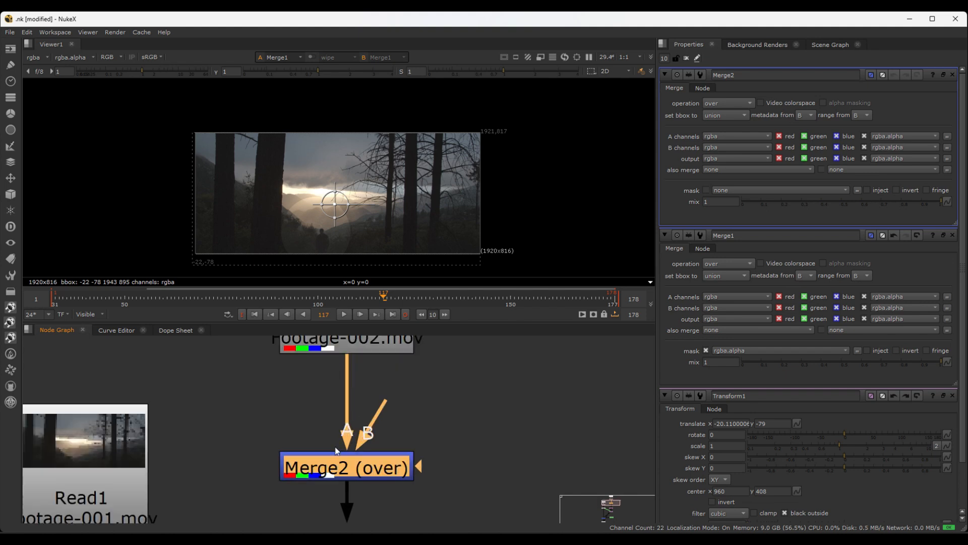
pyautogui.scroll(-2, 345, 425)
pyautogui.moveTo(349, 377)
pyautogui.mouseDown()
pyautogui.moveTo(366, 413)
pyautogui.moveTo(349, 373)
pyautogui.mouseUp()
pyautogui.scroll(-2, 412, 504)
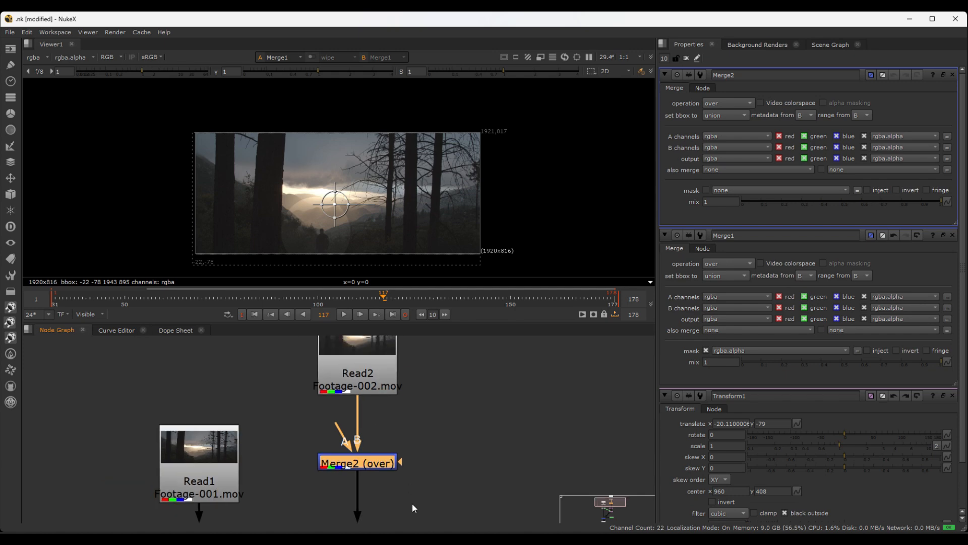
# Temporarily disable Merge1 to examine what its B input passes through to the viewer, and re-enable it.
pyautogui.moveTo(410, 488); pyautogui.dragTo(362, 420, button='middle')
pyautogui.scroll(-2, 379, 382)
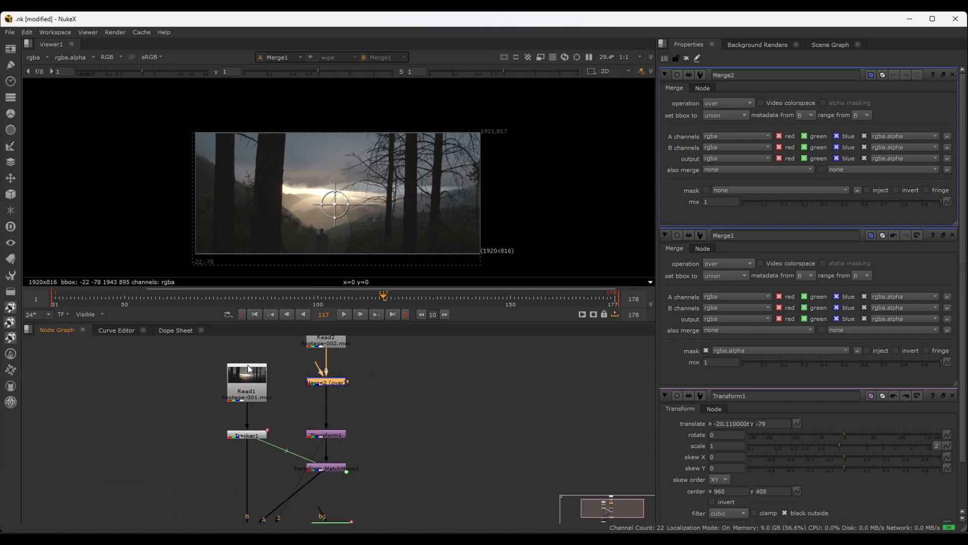
pyautogui.scroll(-2, 261, 458)
pyautogui.moveTo(261, 458); pyautogui.dragTo(249, 381, button='middle')
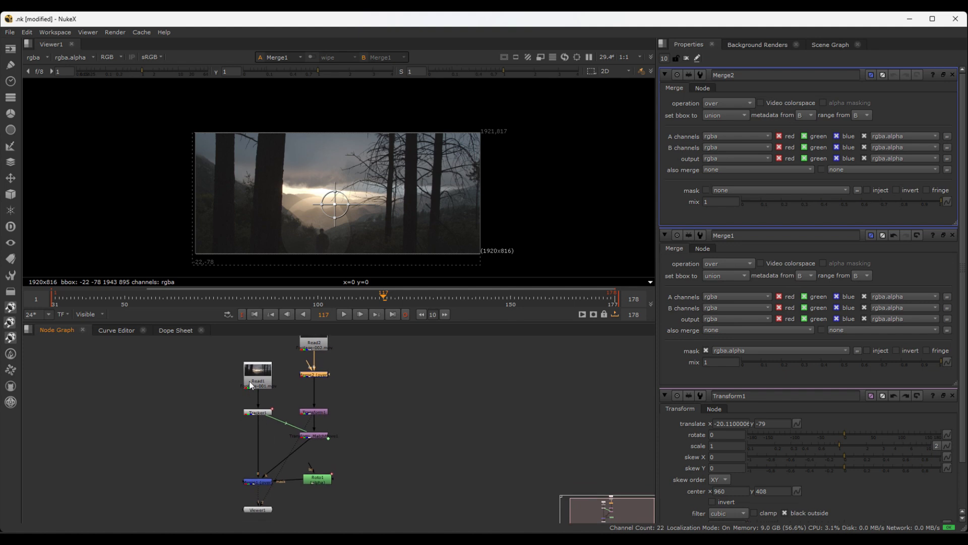
pyautogui.click(258, 482)
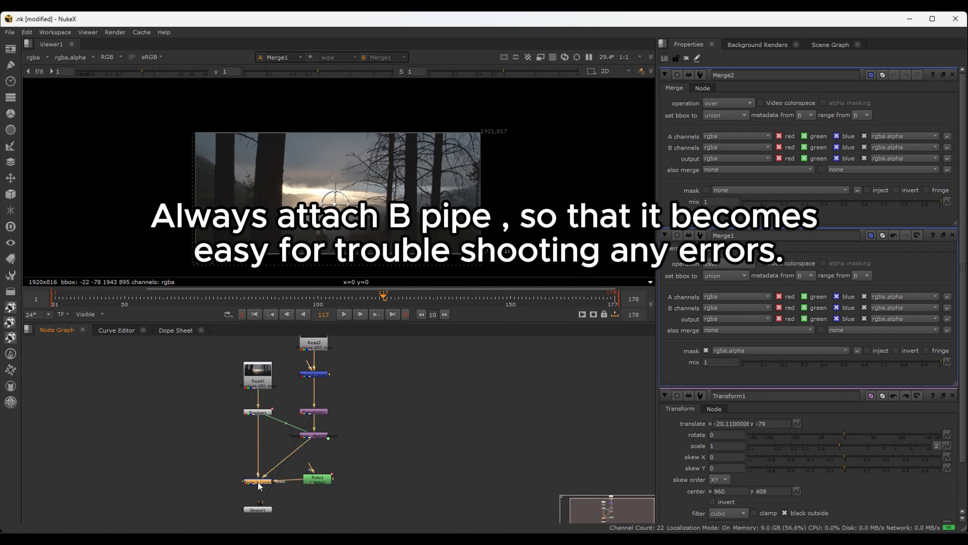
pyautogui.click(259, 482)
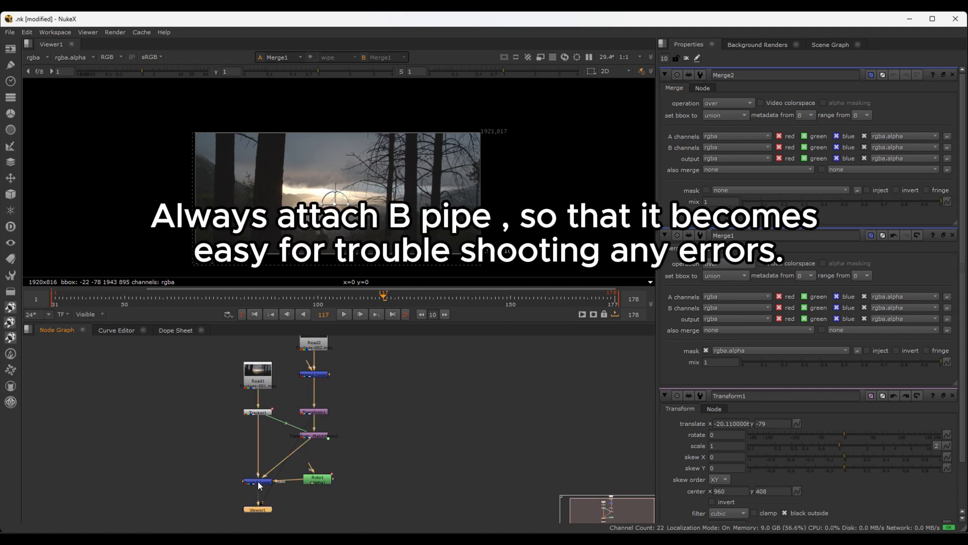
pyautogui.click(259, 481)
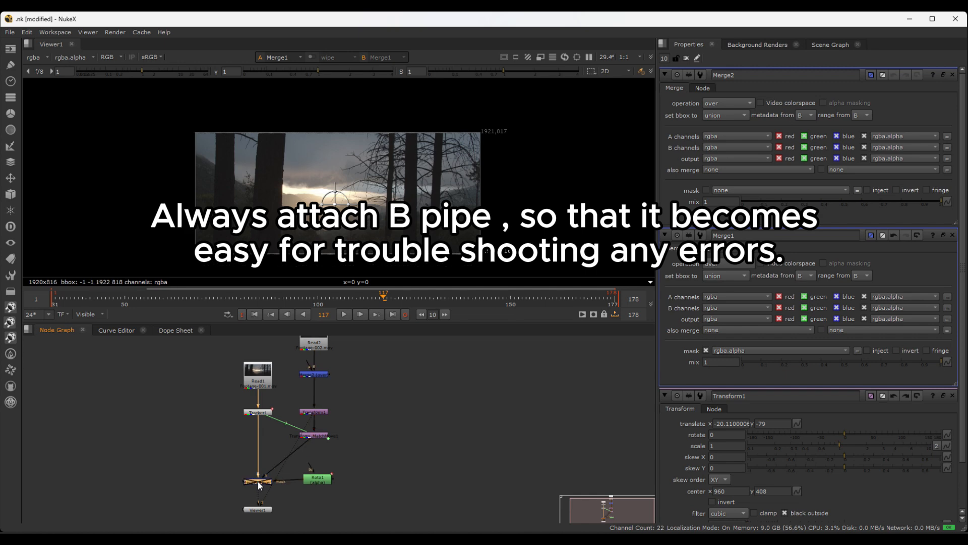
pyautogui.scroll(3, 222, 458)
pyautogui.scroll(-3, 283, 483)
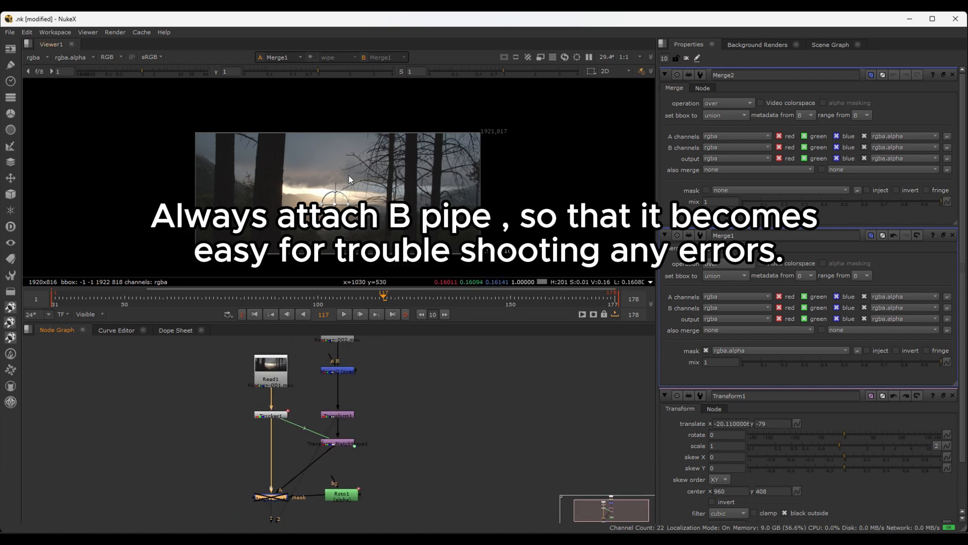
pyautogui.scroll(3, 234, 413)
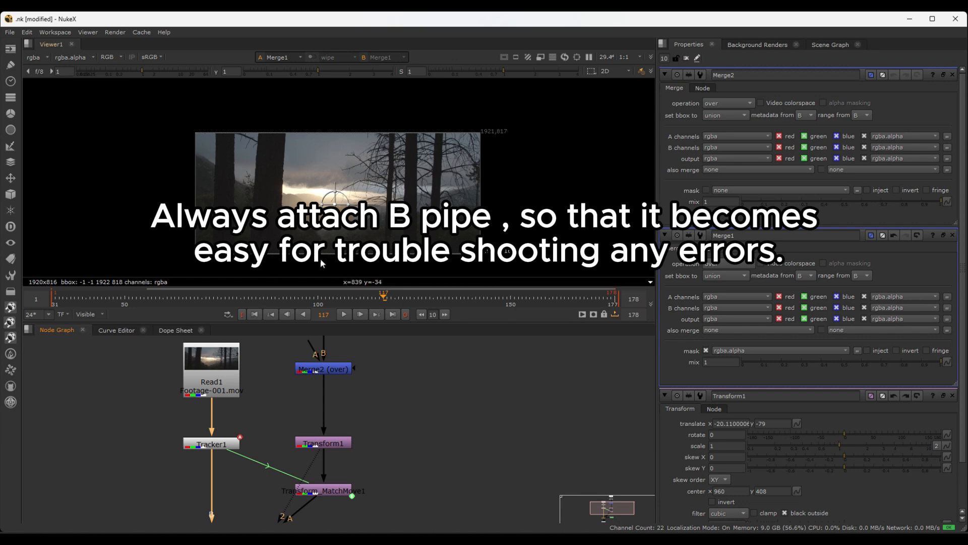
pyautogui.moveTo(379, 385); pyautogui.dragTo(372, 415, button='middle')
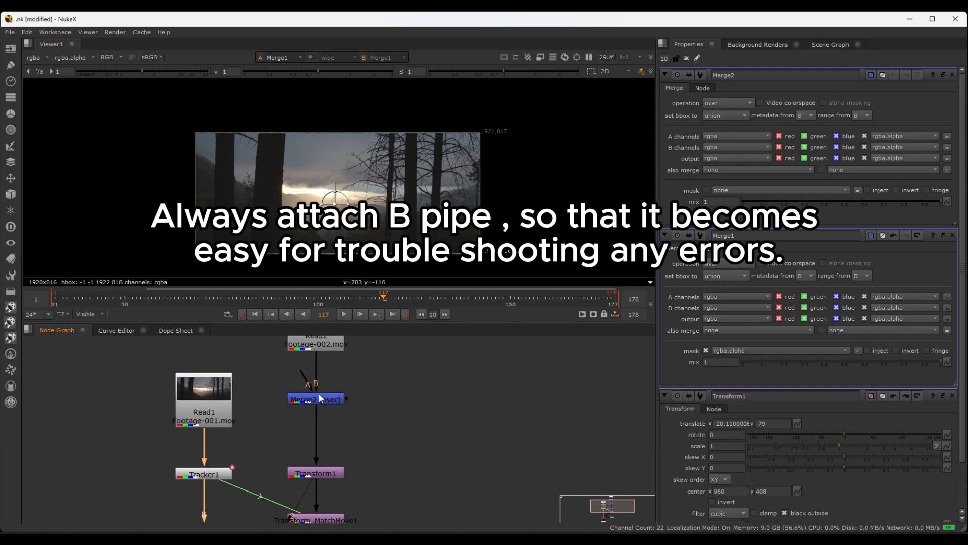
pyautogui.scroll(-5, 255, 450)
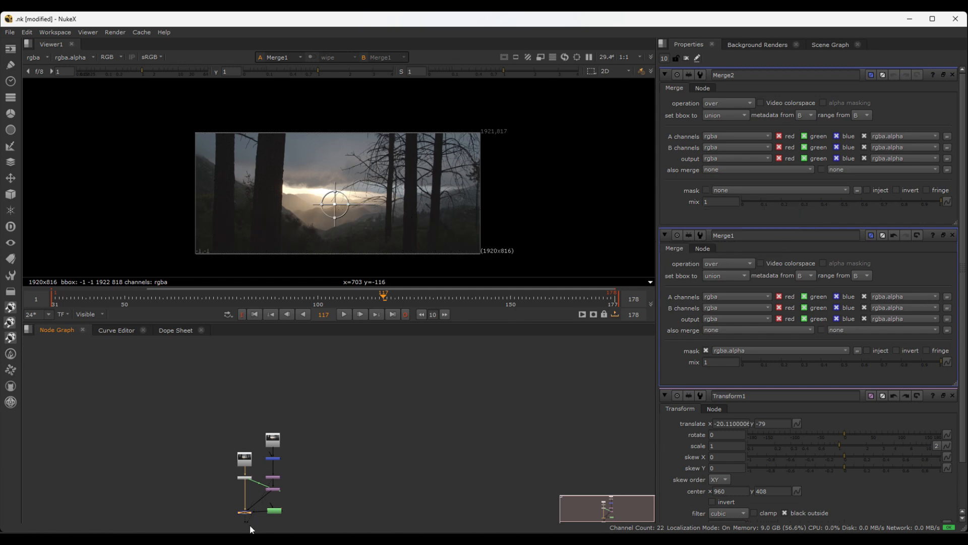
pyautogui.scroll(6, 239, 512)
pyautogui.press('d')
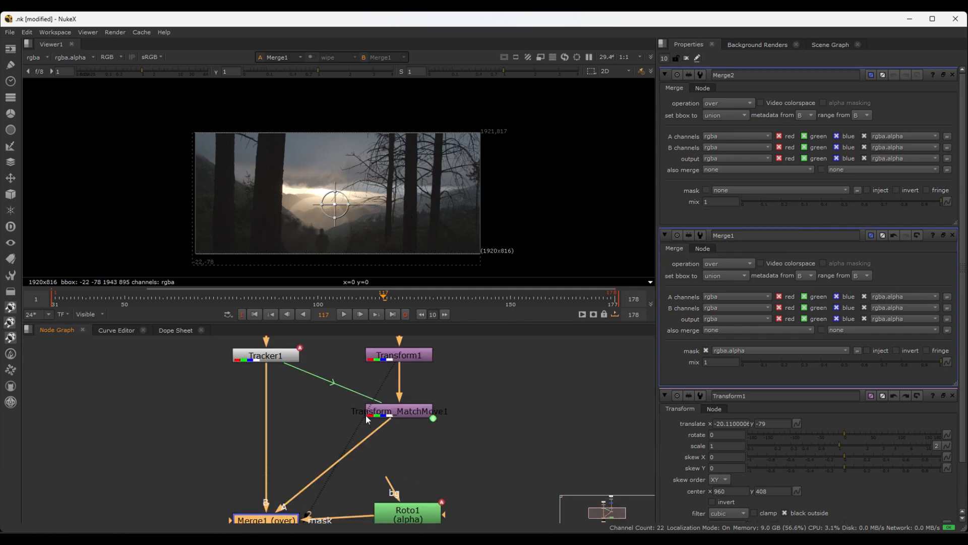
# Disconnect Roto1 from Merge1's mask input, move it beside Merge2 and connect it to Merge2's A input.
pyautogui.moveTo(466, 405); pyautogui.dragTo(412, 485, button='middle')
pyautogui.scroll(-2, 419, 403)
pyautogui.scroll(-3, 383, 434)
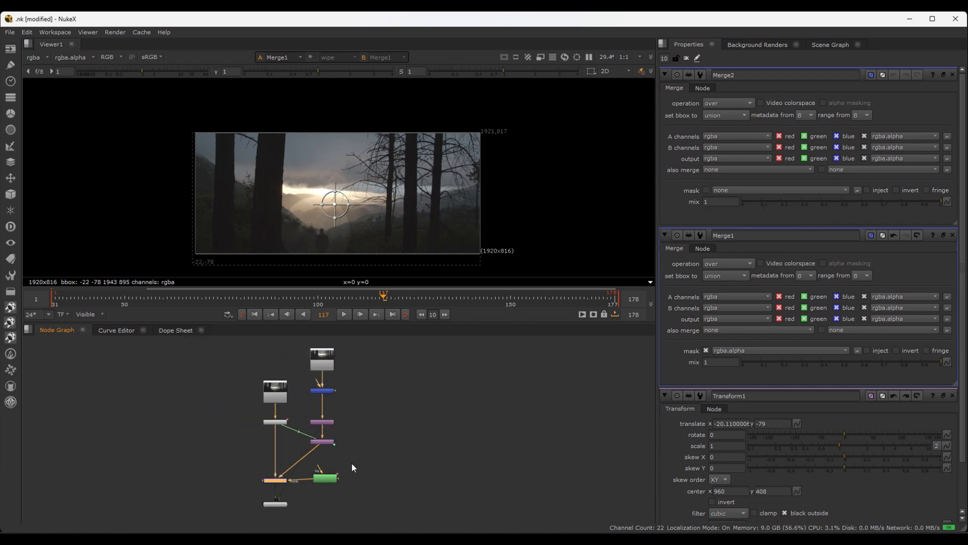
pyautogui.moveTo(322, 480); pyautogui.dragTo(355, 398)
pyautogui.scroll(1, 364, 385)
pyautogui.scroll(2, 365, 390)
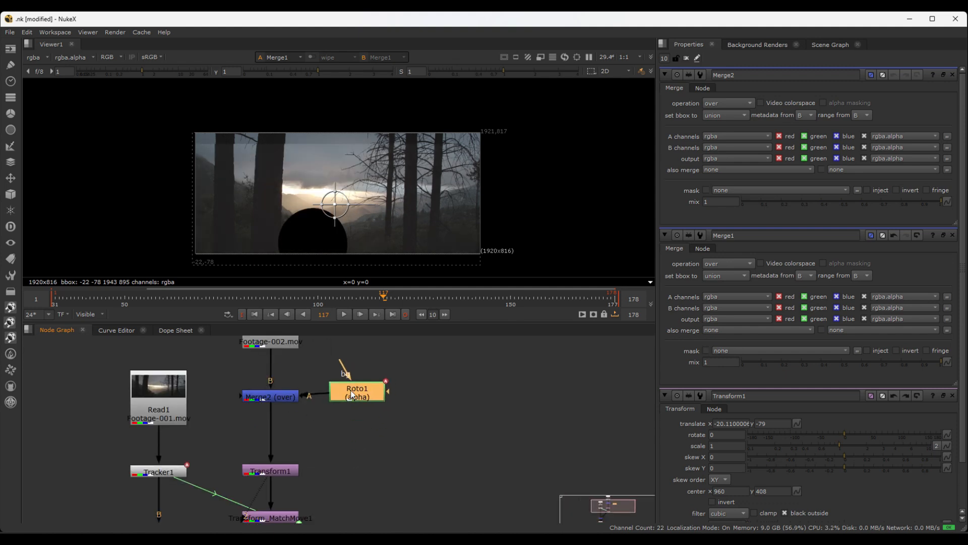
# Inspect the roto area in the composite, open Roto1's properties and display Merge2's output in the viewer.
pyautogui.scroll(4, 304, 145)
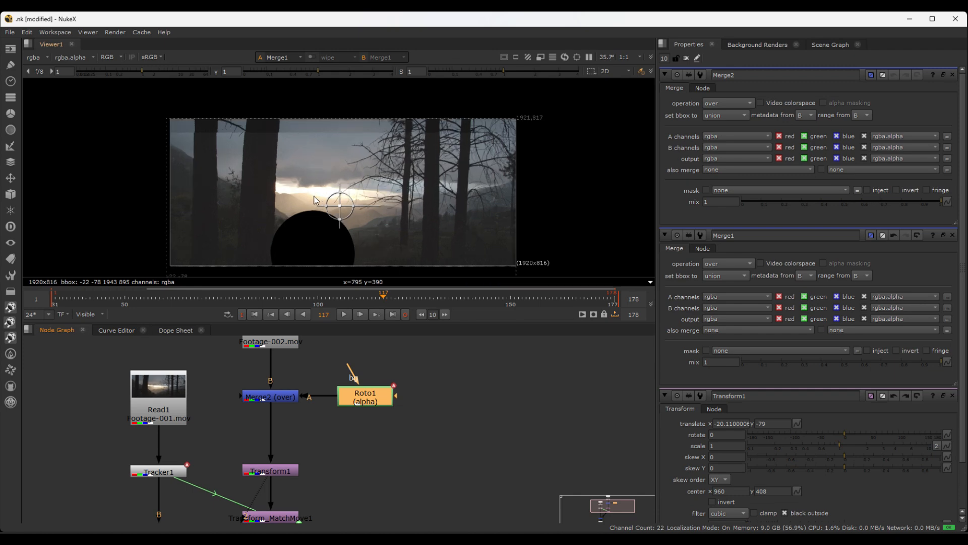
pyautogui.scroll(-1, 303, 252)
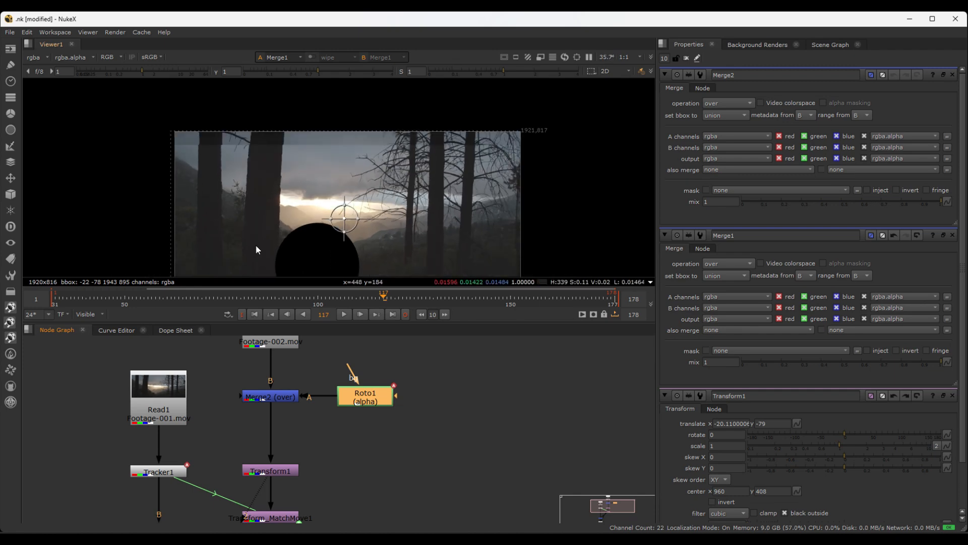
pyautogui.scroll(-1, 343, 252)
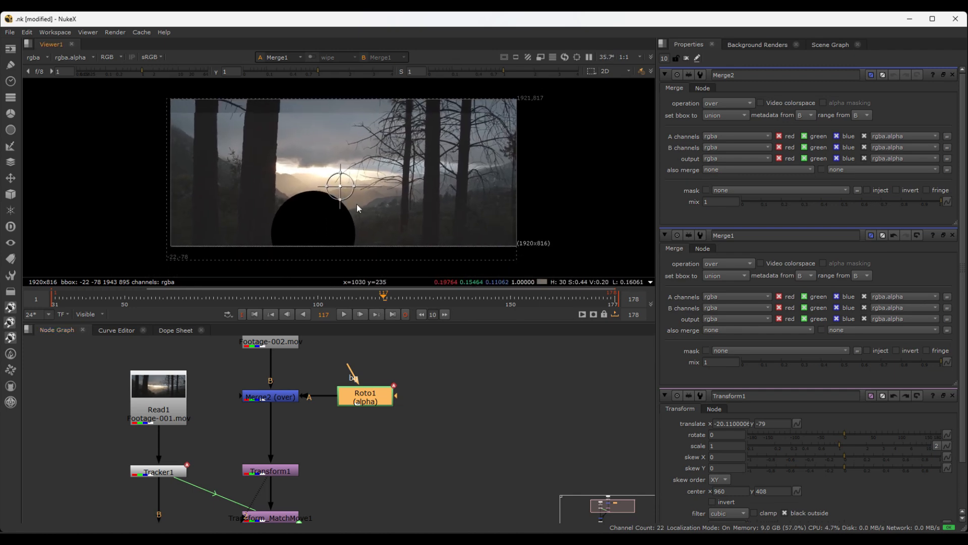
pyautogui.doubleClick(363, 399)
pyautogui.scroll(2, 346, 201)
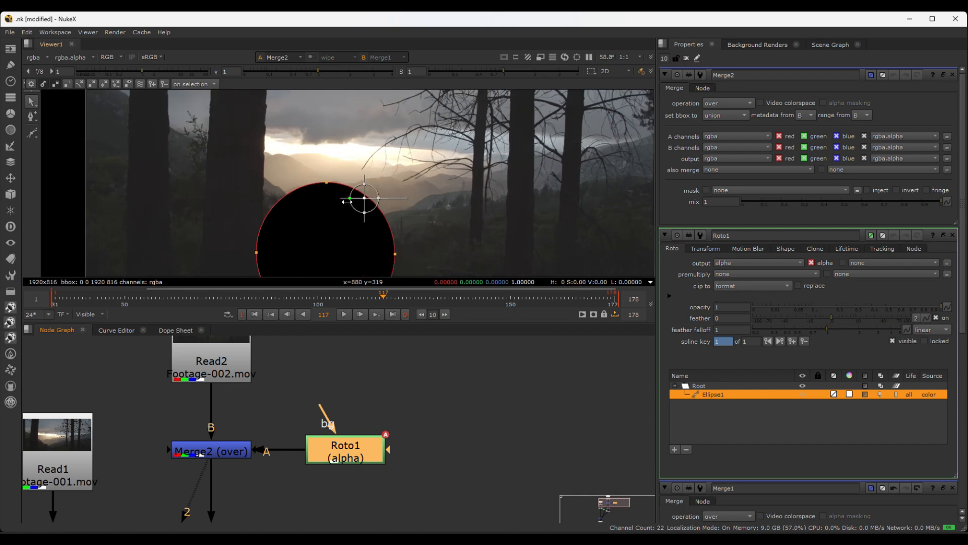
pyautogui.scroll(-2, 302, 206)
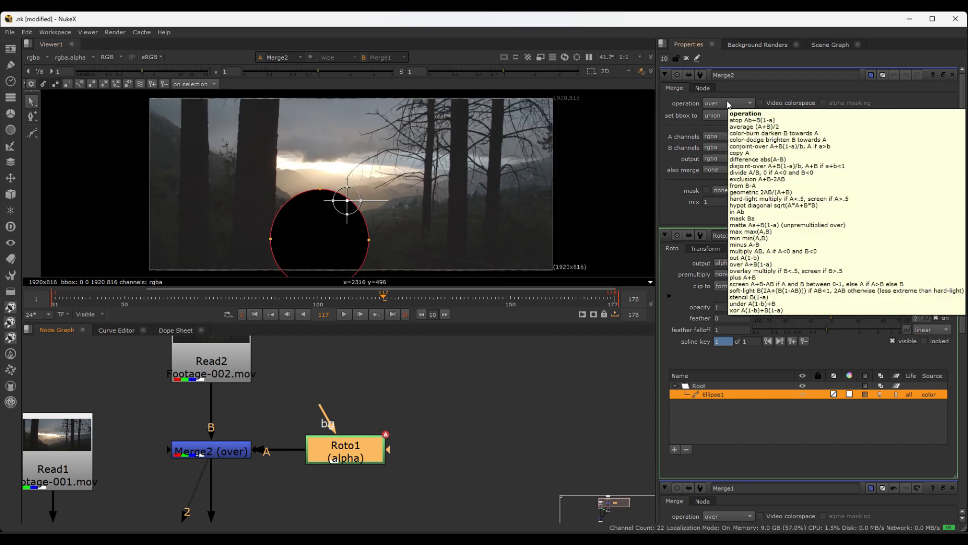
# Set Merge2's operation to mask and display the alpha channel of its output.
pyautogui.click(729, 102)
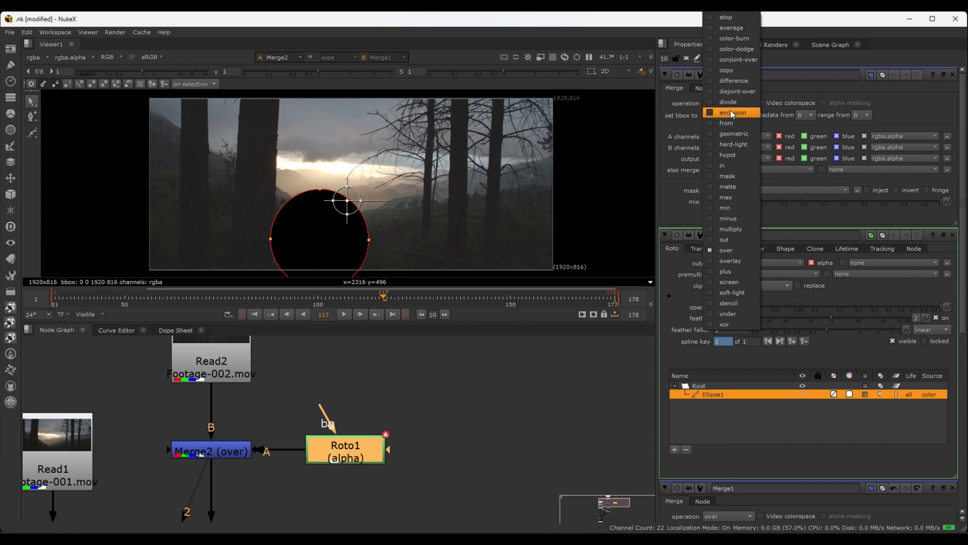
pyautogui.click(713, 178)
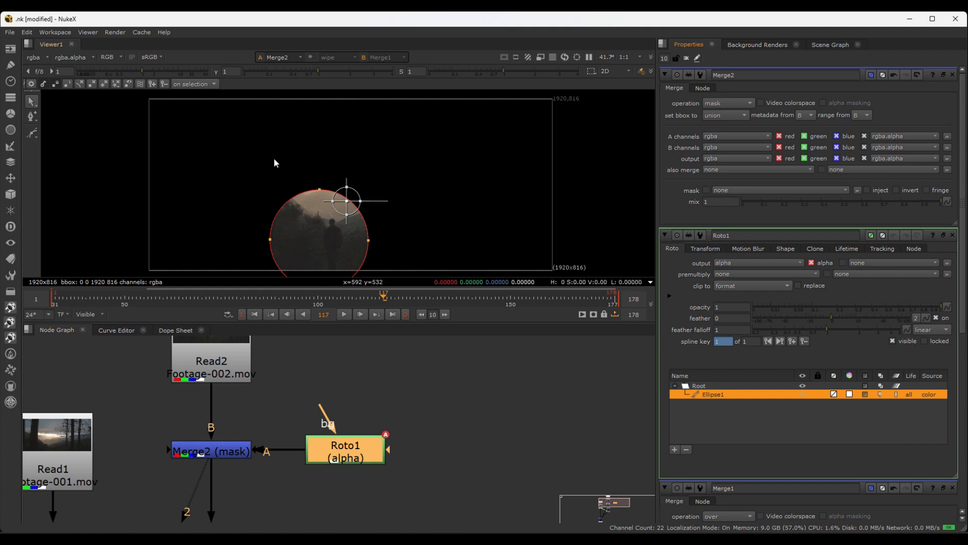
pyautogui.press('a')
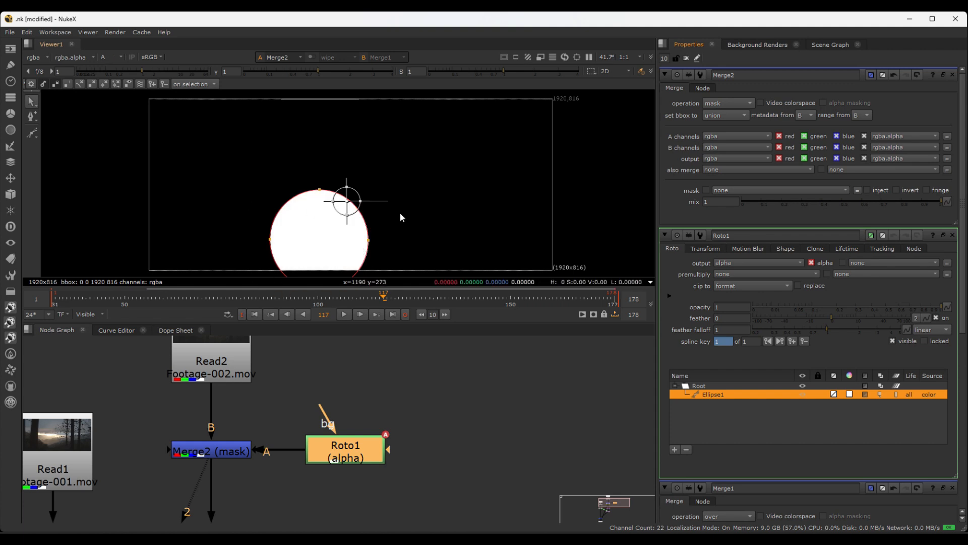
# Return the viewer from the alpha channel to the RGB display of Merge2's output.
pyautogui.moveTo(353, 218); pyautogui.dragTo(318, 207, button='middle')
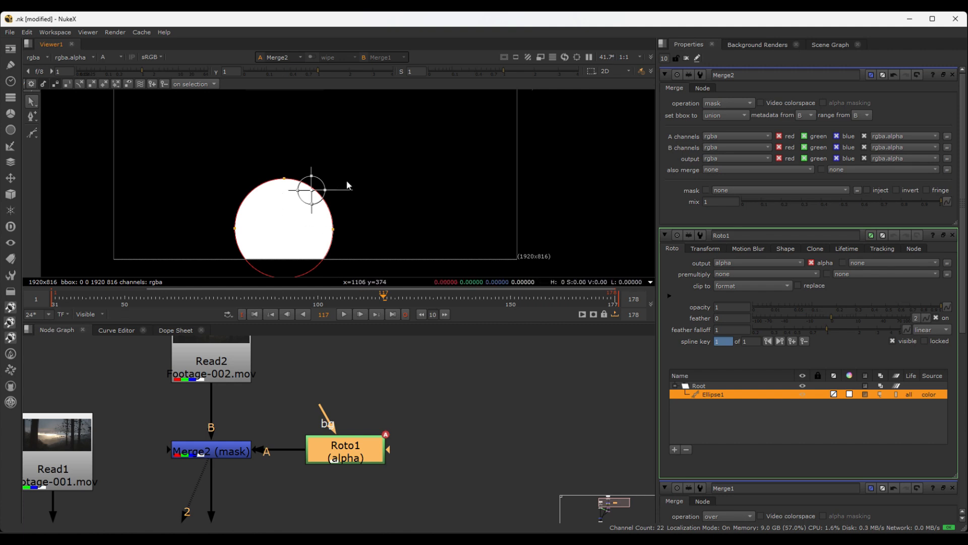
pyautogui.press('a')
pyautogui.scroll(-1, 353, 177)
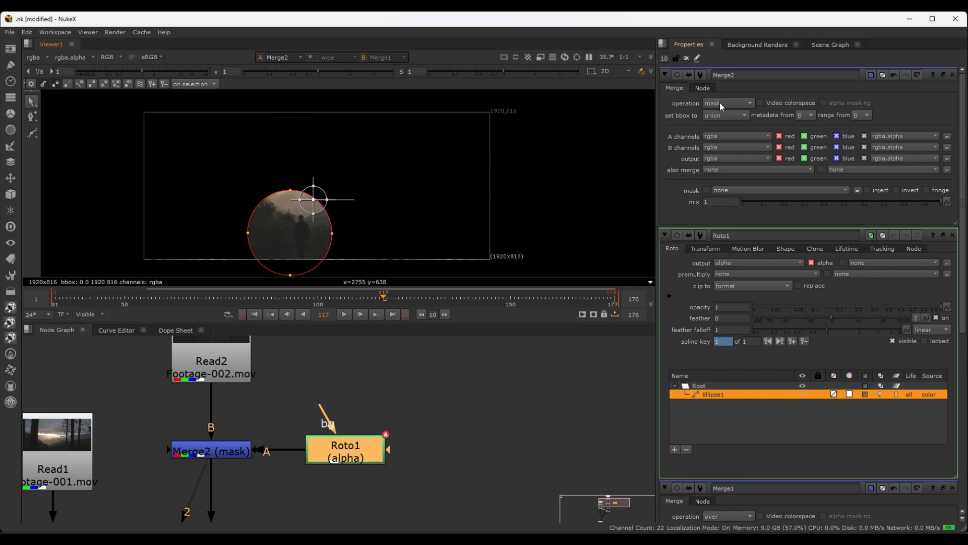
# Try the stencil operation on Merge2 for comparison, and restore its operation to mask.
pyautogui.click(735, 105)
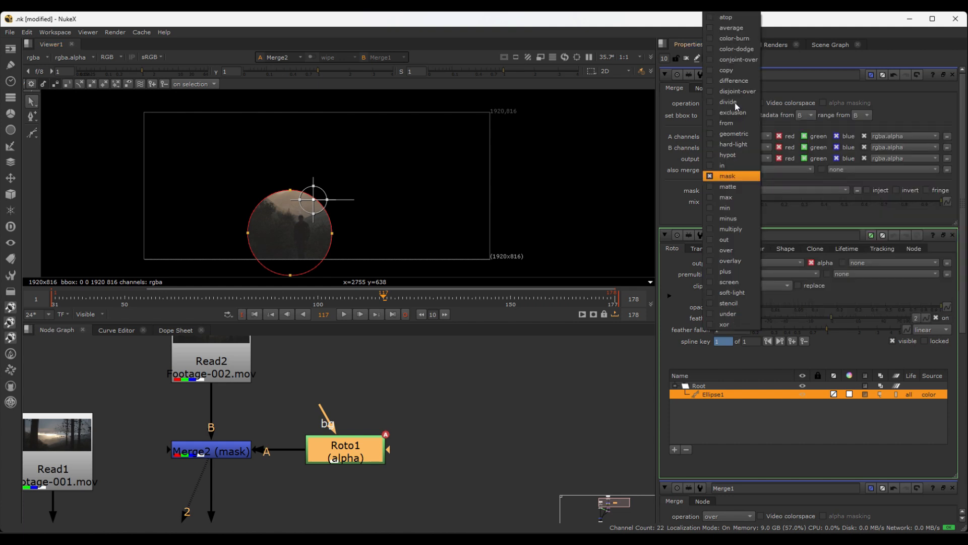
pyautogui.click(712, 305)
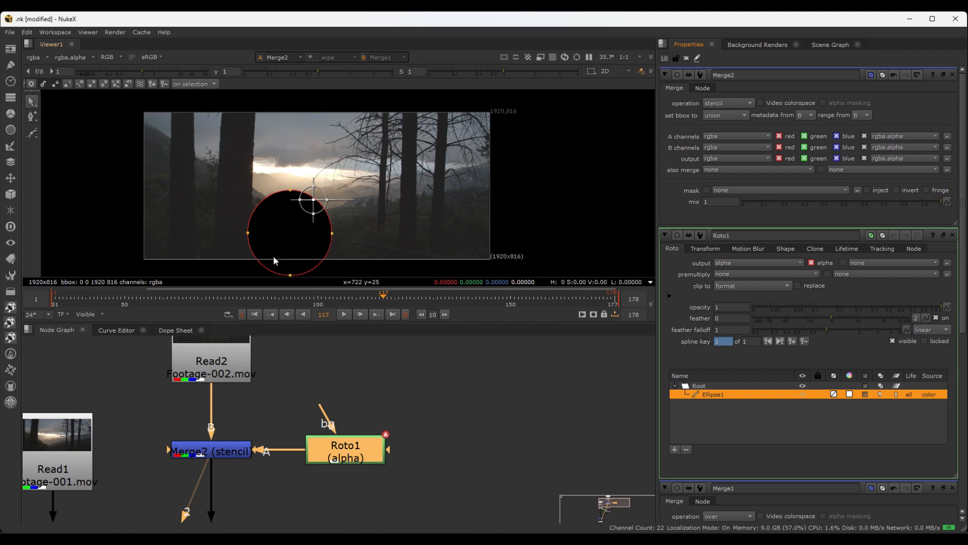
pyautogui.click(746, 102)
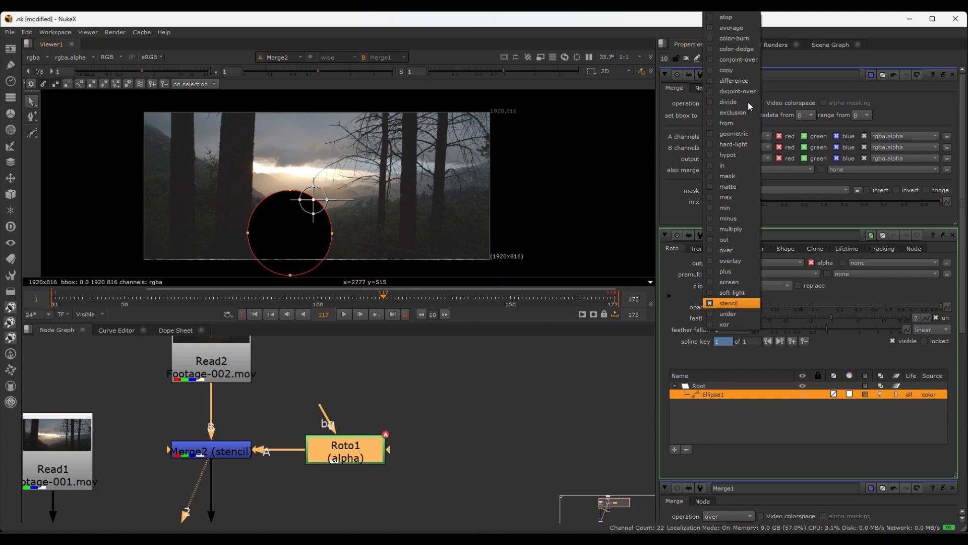
pyautogui.click(726, 176)
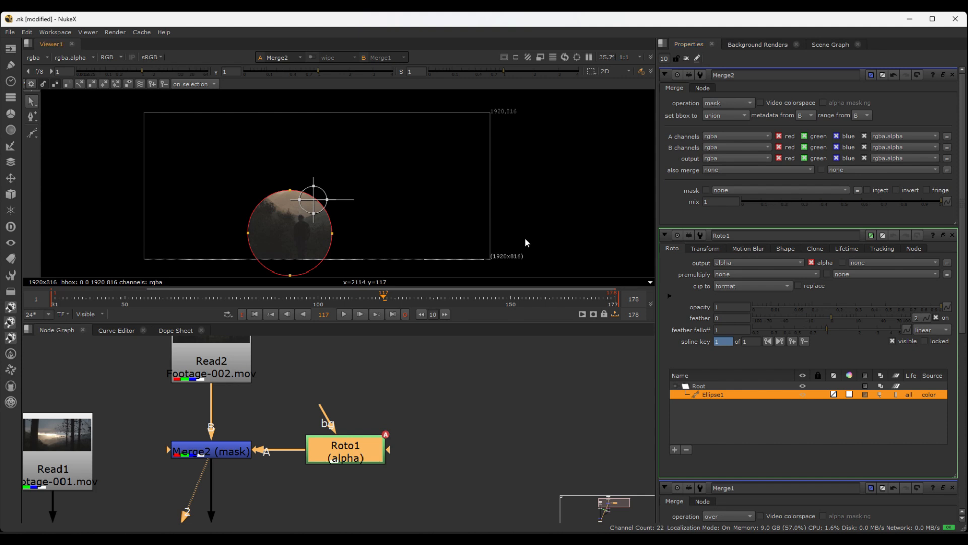
# Display the output of Merge1 in the viewer to show the full composite.
pyautogui.scroll(-5, 329, 429)
pyautogui.moveTo(316, 488); pyautogui.dragTo(334, 425, button='middle')
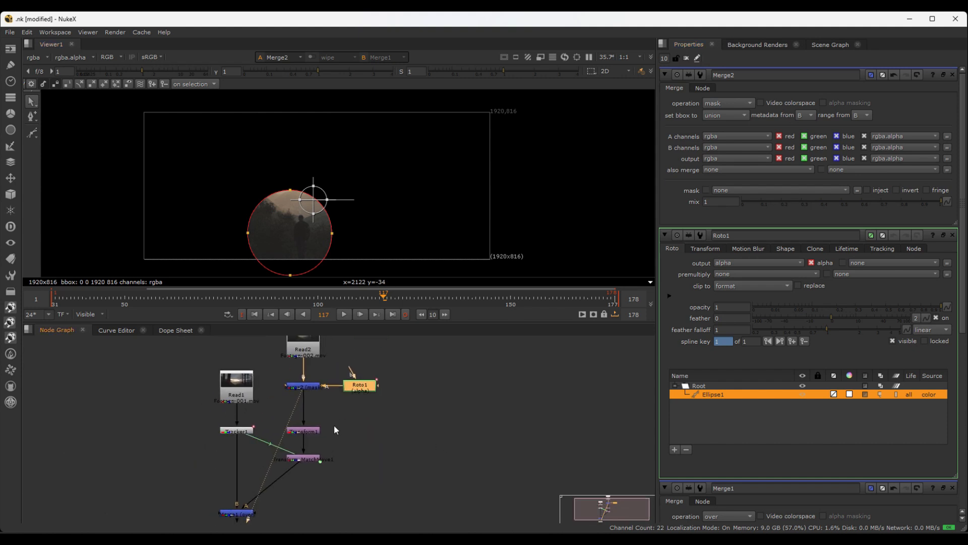
pyautogui.scroll(4, 334, 424)
pyautogui.scroll(-3, 300, 380)
pyautogui.click(210, 488)
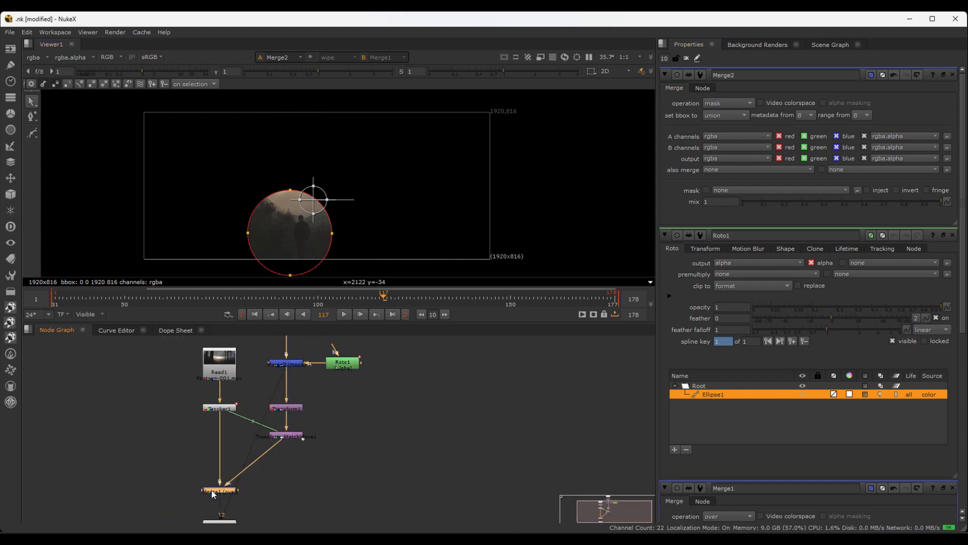
pyautogui.scroll(-3, 322, 476)
pyautogui.press('1')
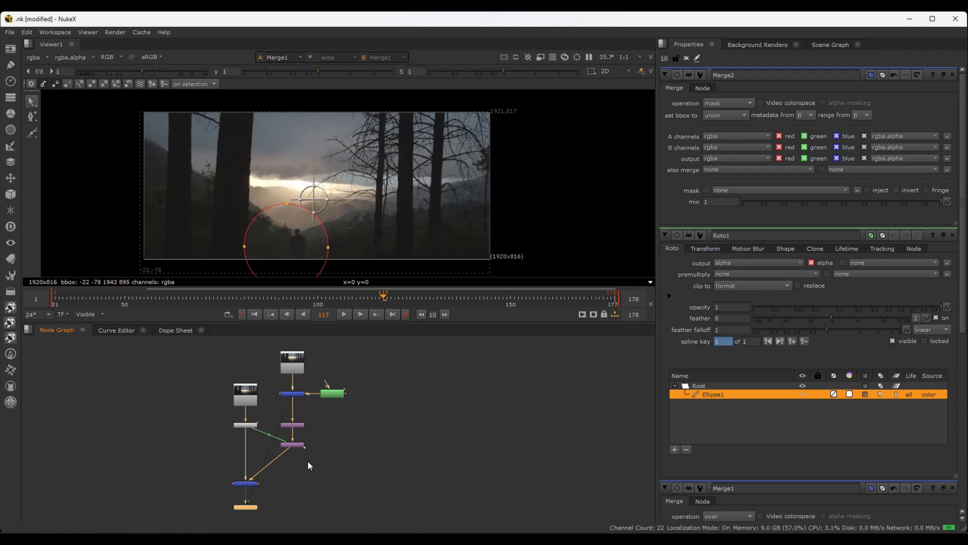
# Deselect all nodes, play the composite forward from frame 117 and stop at frame 151.
pyautogui.click(417, 347)
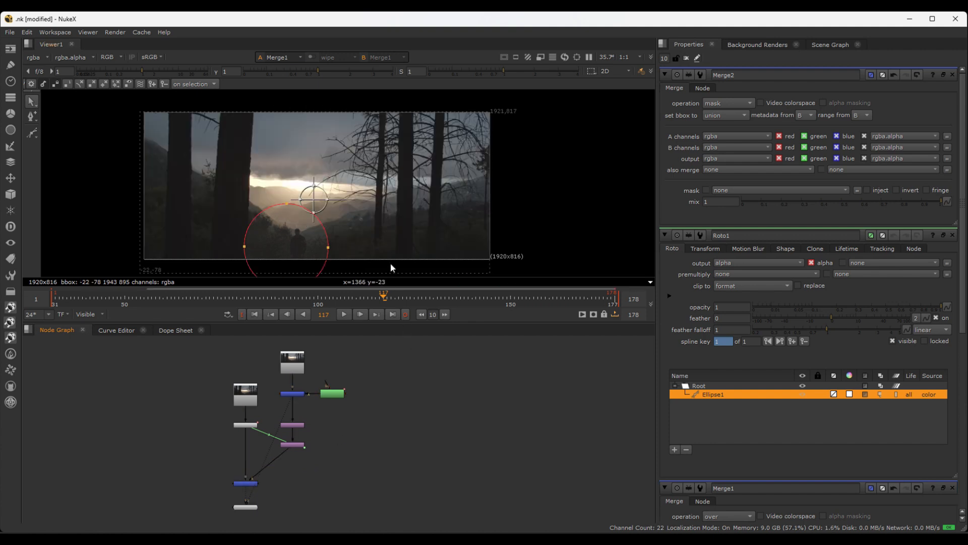
pyautogui.press('l')
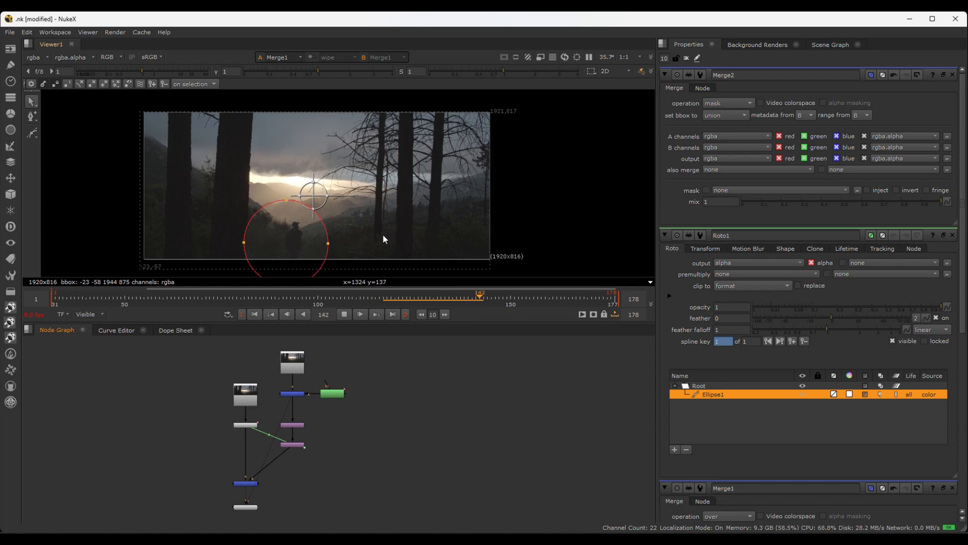
pyautogui.press('k')
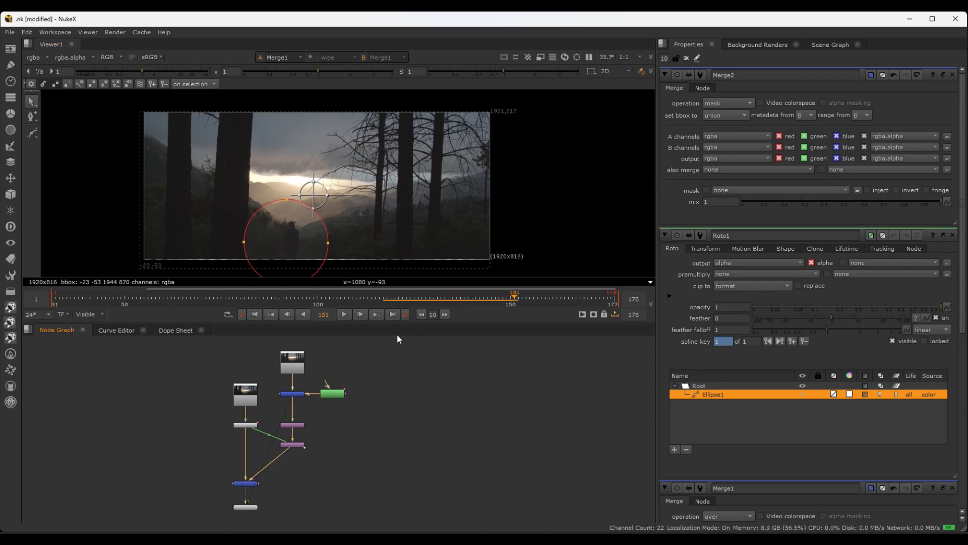
# Set Merge2's bounding box to intersection.
pyautogui.scroll(4, 342, 388)
pyautogui.scroll(-3, 280, 205)
pyautogui.scroll(2, 277, 237)
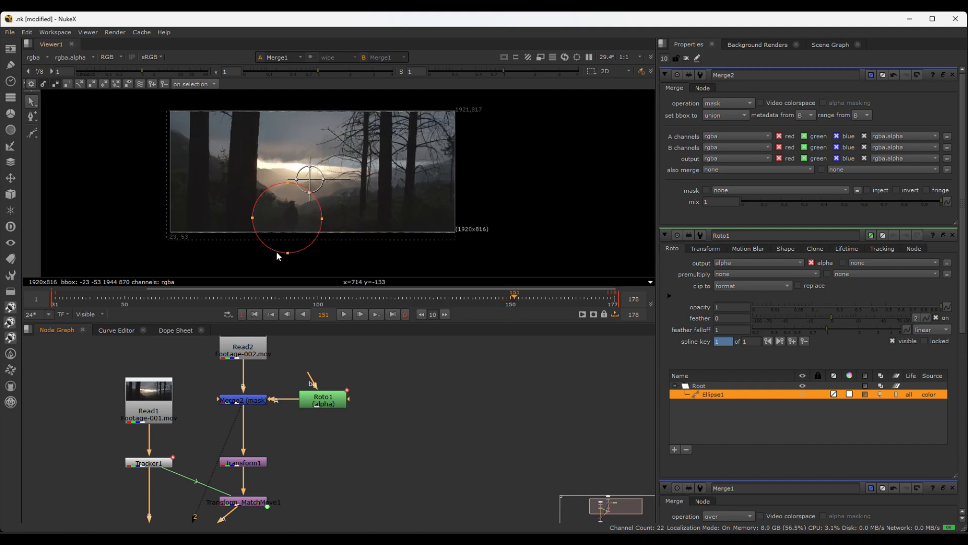
pyautogui.scroll(4, 358, 402)
pyautogui.moveTo(361, 406); pyautogui.dragTo(419, 499, button='middle')
pyautogui.scroll(-5, 415, 487)
pyautogui.click(318, 486)
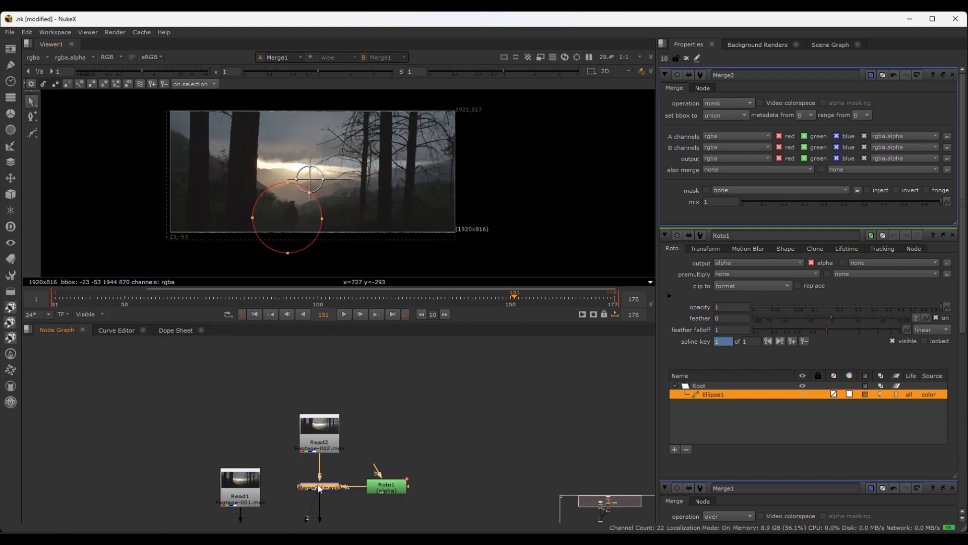
pyautogui.click(740, 117)
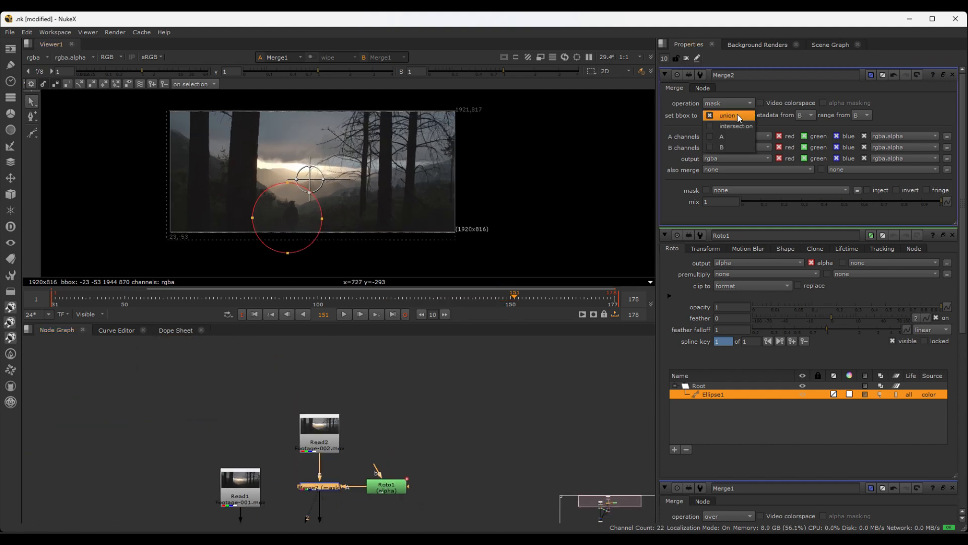
pyautogui.click(711, 126)
pyautogui.scroll(3, 309, 174)
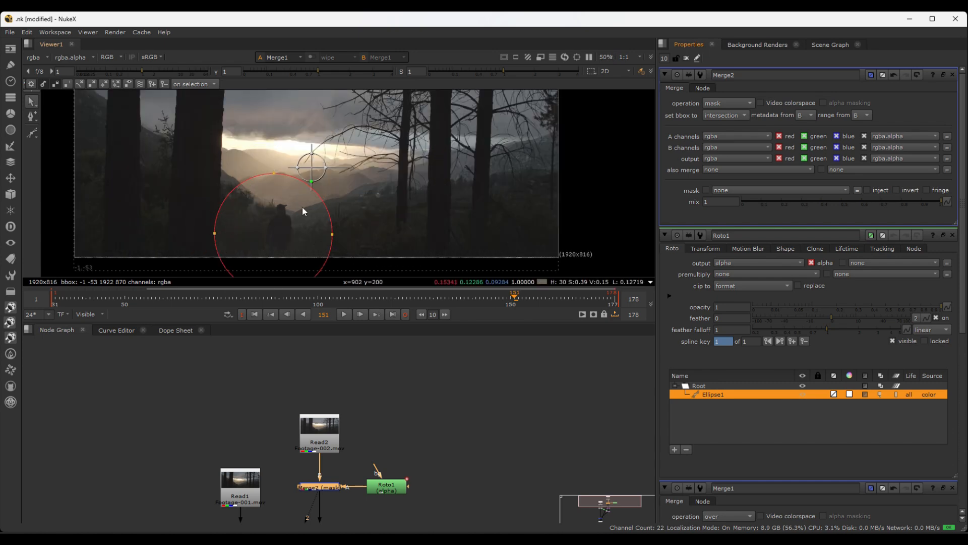
pyautogui.scroll(-1, 306, 204)
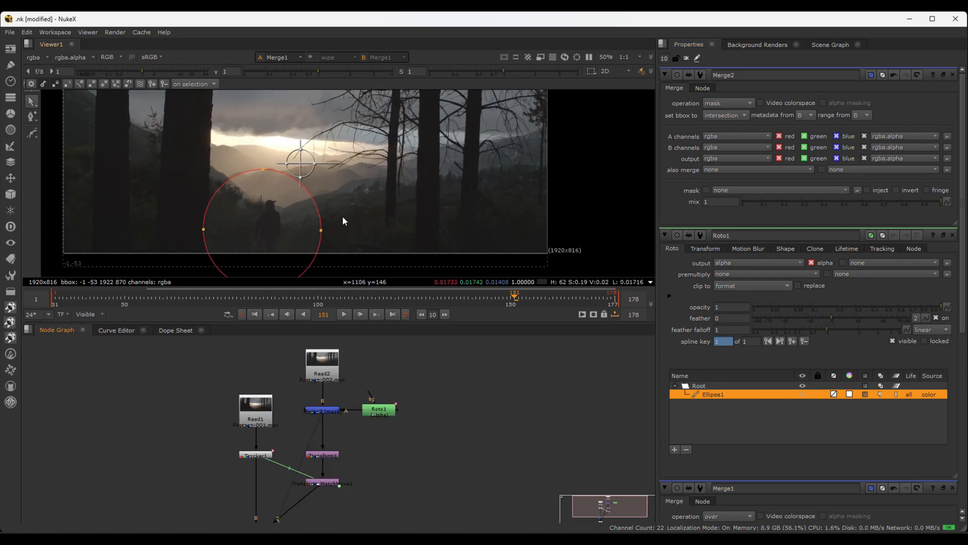
# Open Merge1's properties and set its bounding box to B.
pyautogui.scroll(-2, 321, 272)
pyautogui.moveTo(413, 486); pyautogui.dragTo(432, 379, button='middle')
pyautogui.click(275, 433)
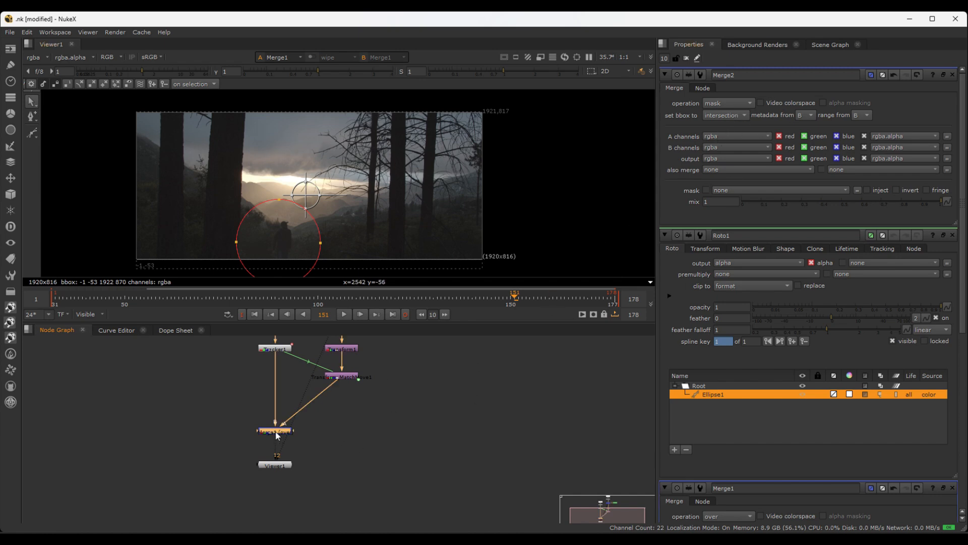
pyautogui.doubleClick(276, 433)
pyautogui.click(744, 115)
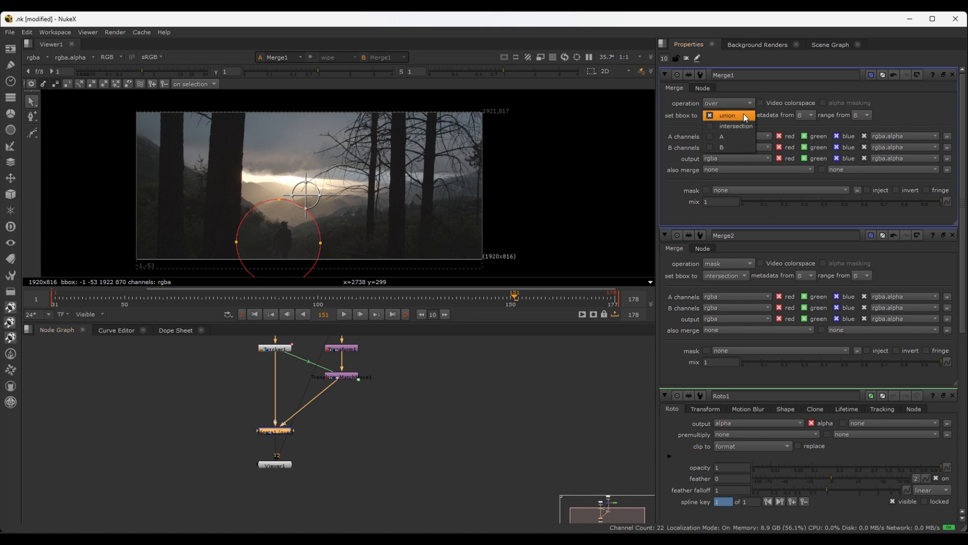
pyautogui.click(713, 147)
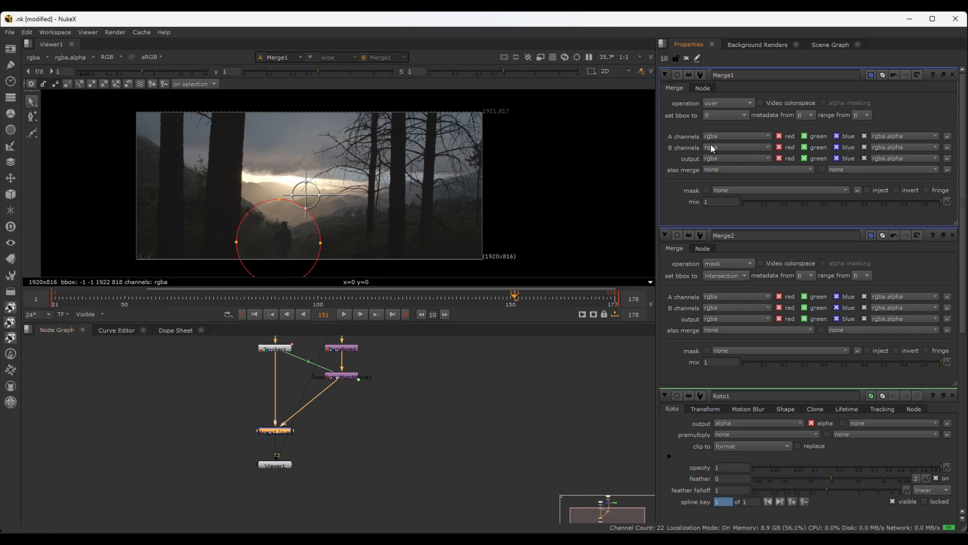
# Play back the composite to review the tracked roto area, and stop at frame 135.
pyautogui.click(418, 379)
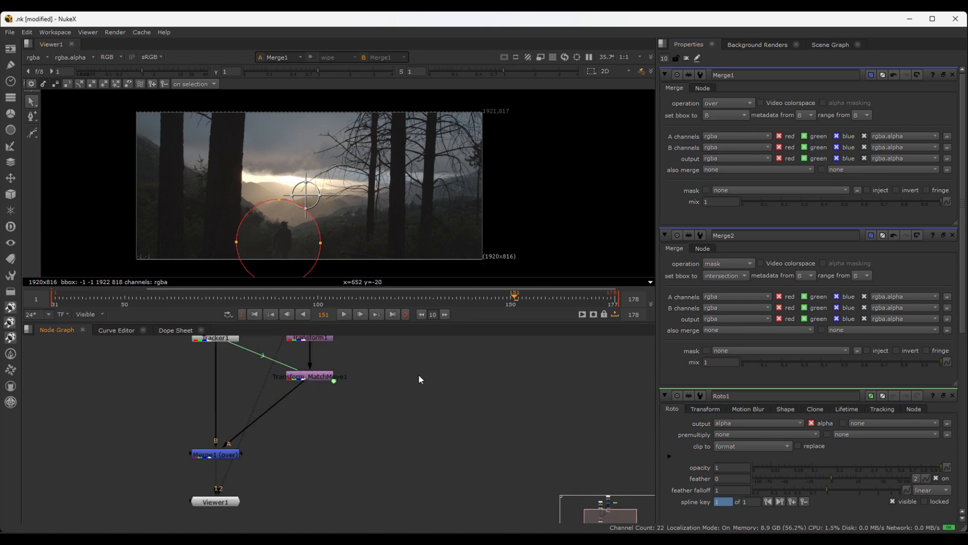
pyautogui.scroll(2, 426, 348)
pyautogui.press('l')
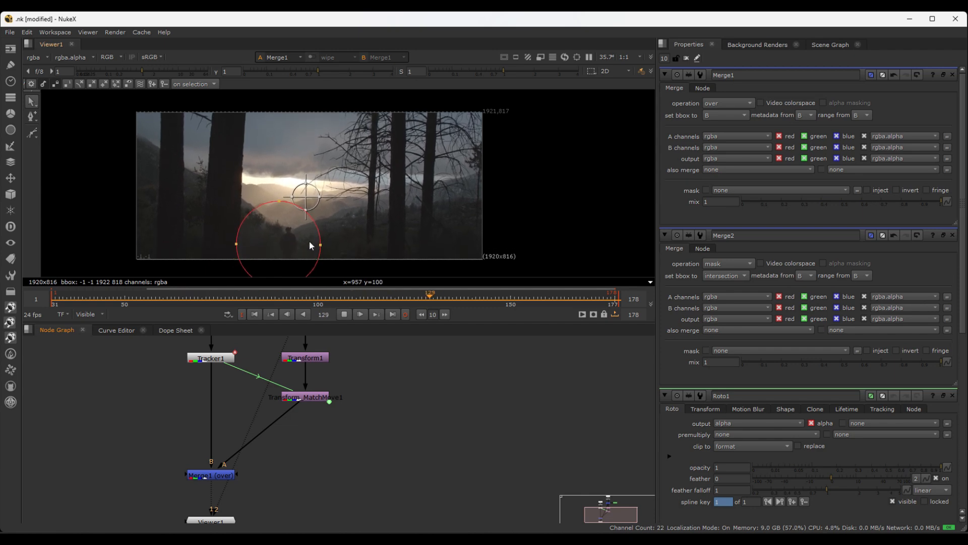
pyautogui.press('k')
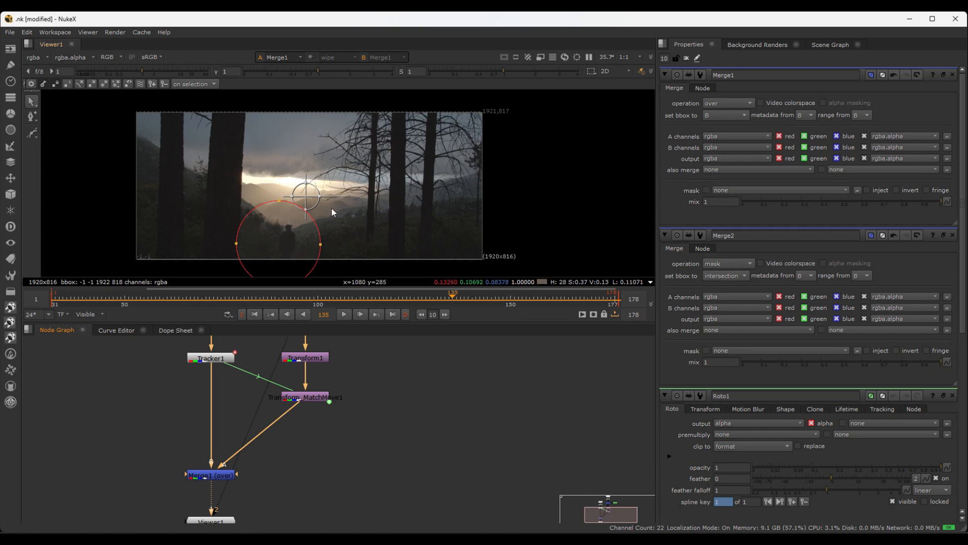
# Hide the viewer overlay and inspect the masked area around the figure closely at frame 137.
pyautogui.scroll(1, 331, 207)
pyautogui.scroll(-1, 332, 207)
pyautogui.press('o')
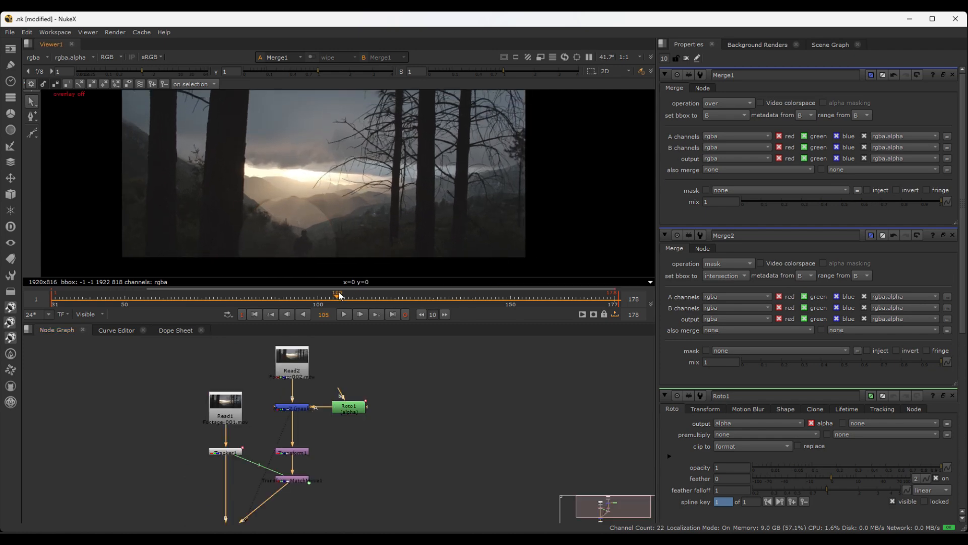
pyautogui.scroll(7, 286, 207)
pyautogui.scroll(-3, 347, 199)
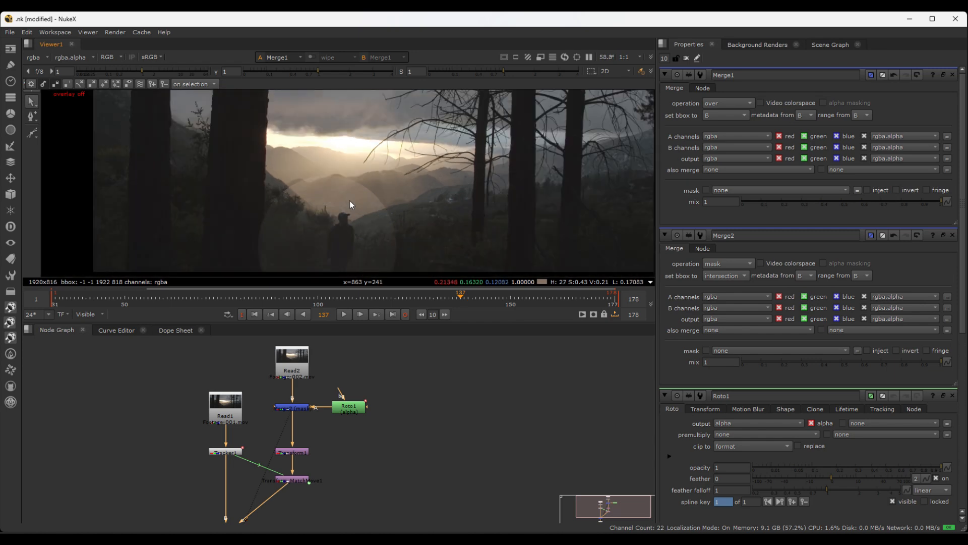
pyautogui.moveTo(350, 201); pyautogui.dragTo(340, 166, button='middle')
pyautogui.scroll(2, 337, 191)
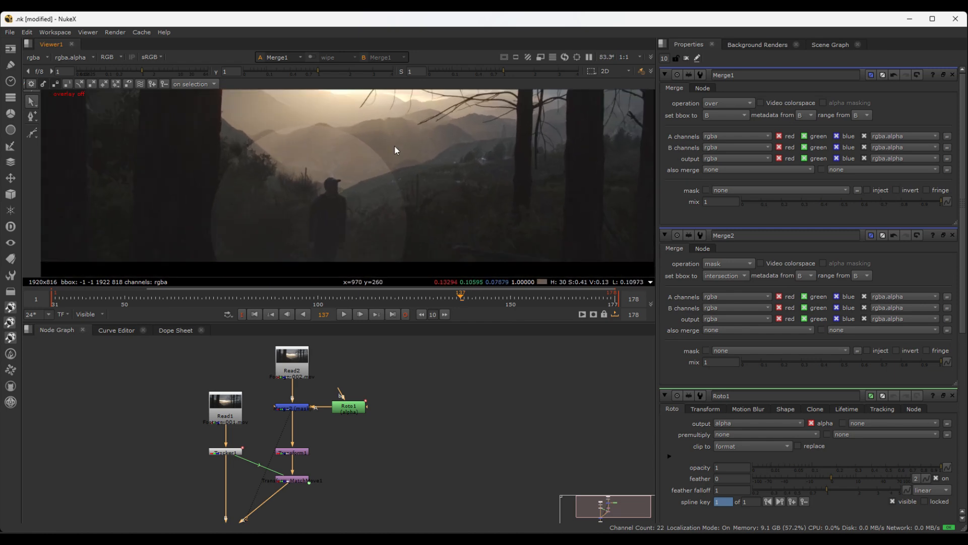
pyautogui.scroll(-1, 381, 165)
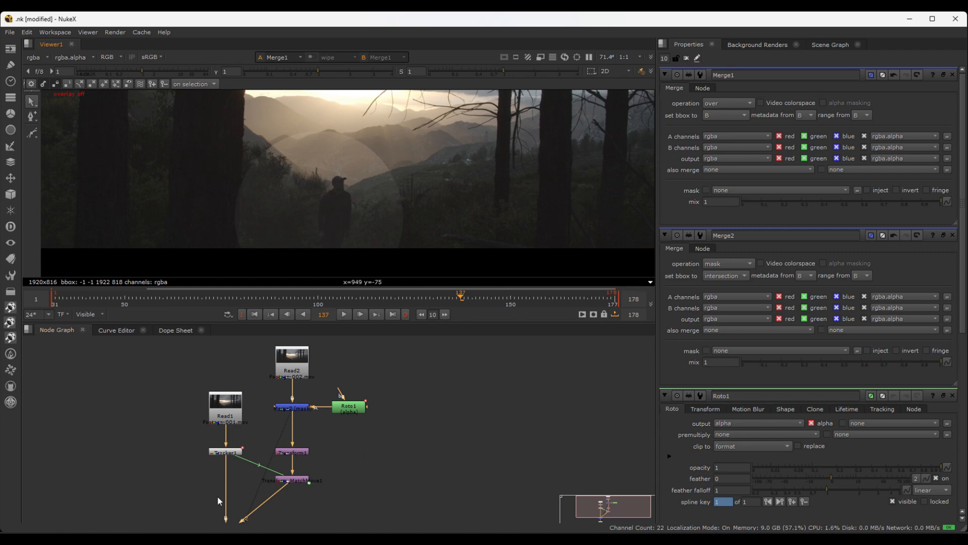
# Move Read1 and Tracker1 up together so they line up with Read2 and Merge2, and deselect them.
pyautogui.scroll(2, 240, 471)
pyautogui.scroll(-2, 275, 457)
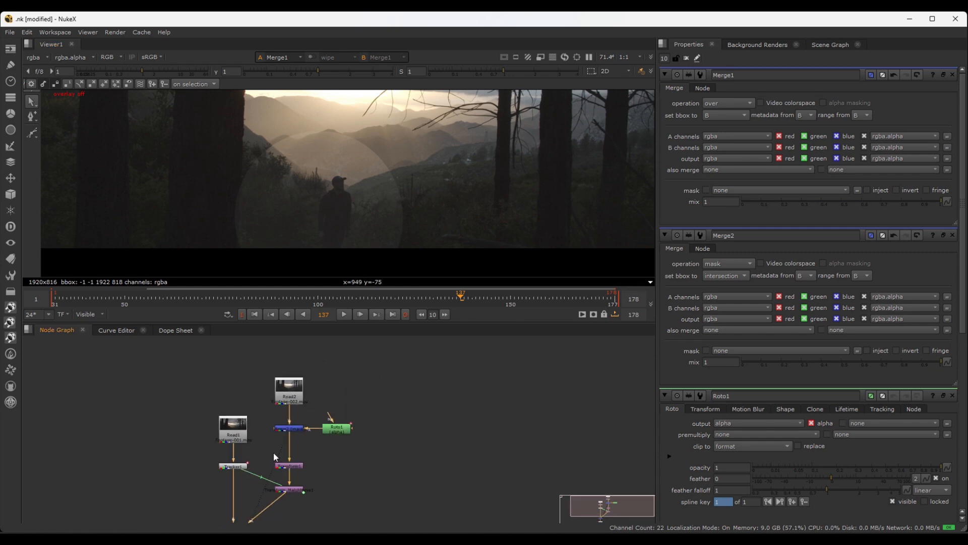
pyautogui.moveTo(178, 396); pyautogui.dragTo(259, 479)
pyautogui.moveTo(237, 432); pyautogui.dragTo(239, 394)
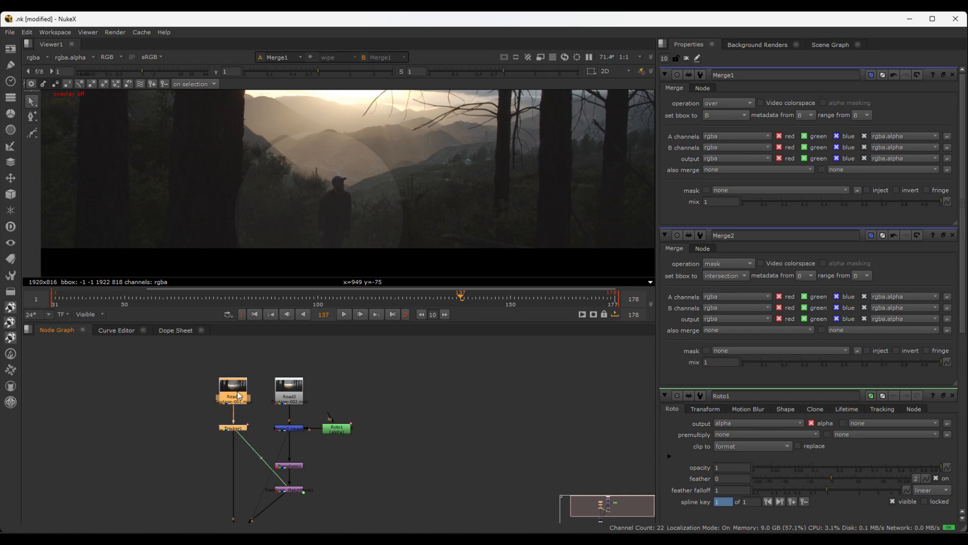
pyautogui.click(183, 450)
pyautogui.moveTo(189, 470)
pyautogui.mouseDown(button='middle')
pyautogui.moveTo(188, 388)
pyautogui.moveTo(195, 456)
pyautogui.mouseUp(button='middle')
pyautogui.scroll(-3, 194, 456)
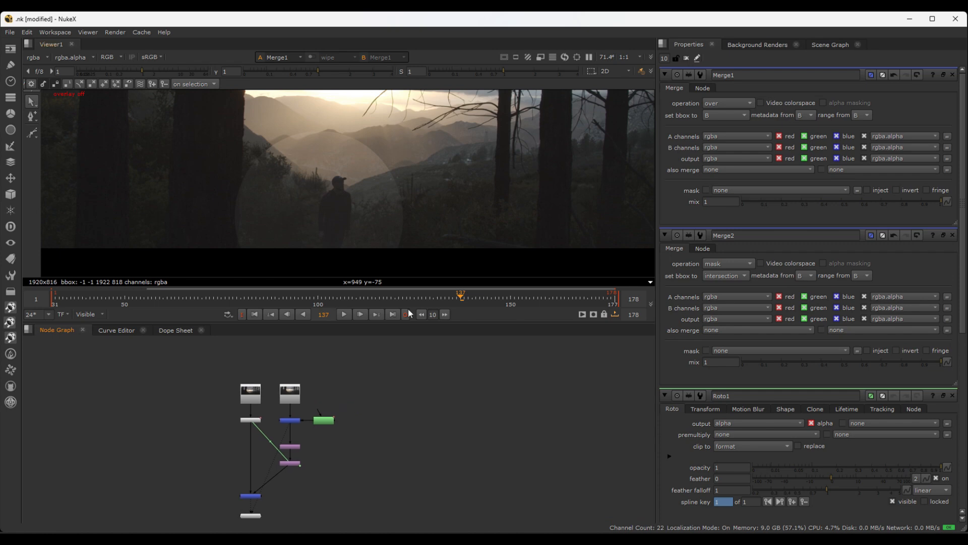
pyautogui.scroll(-2, 433, 205)
pyautogui.scroll(1, 433, 204)
pyautogui.moveTo(468, 204); pyautogui.dragTo(414, 251, button='middle')
pyautogui.scroll(-2, 413, 250)
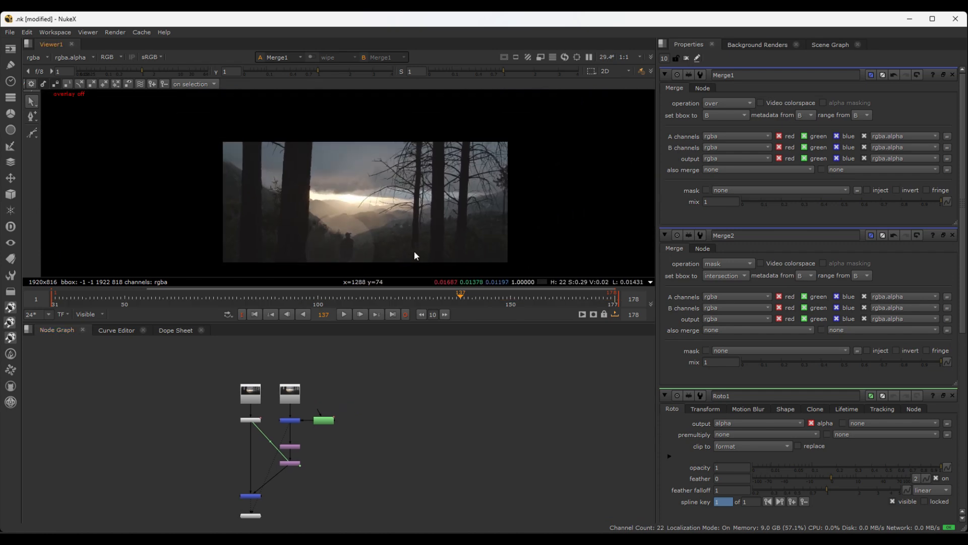